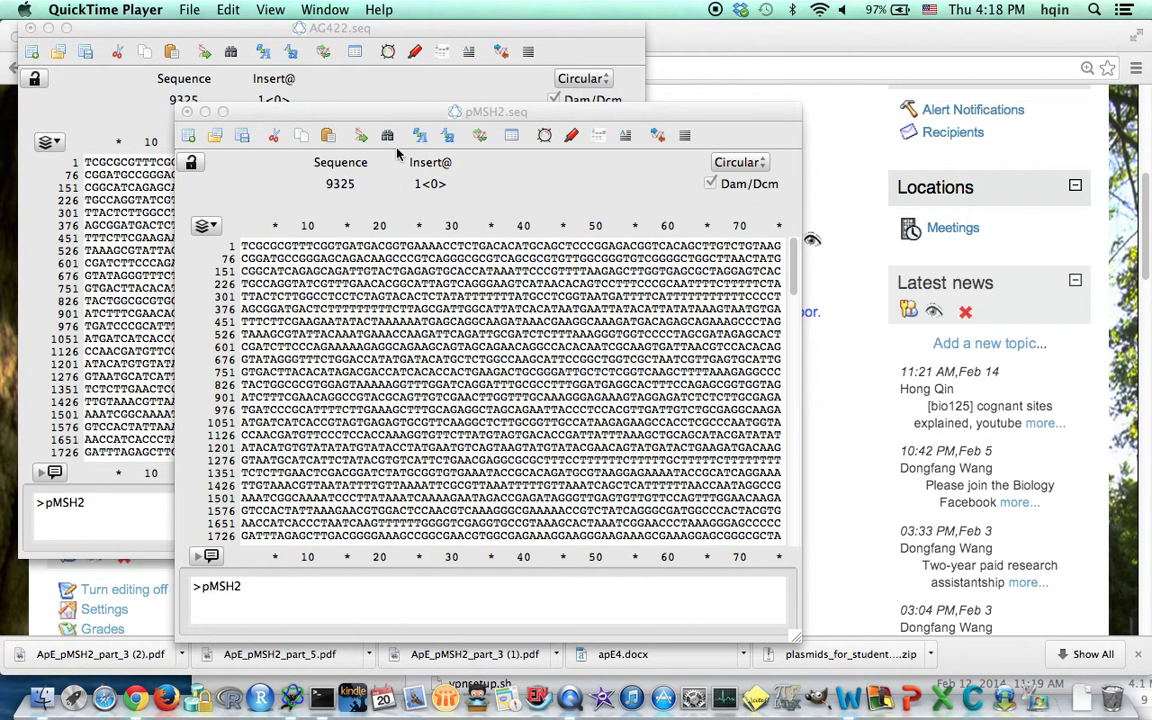
Align the two sequences pMSH2.seq and AG422.seq with each other, keeping the default alignment settings.
click(375, 120)
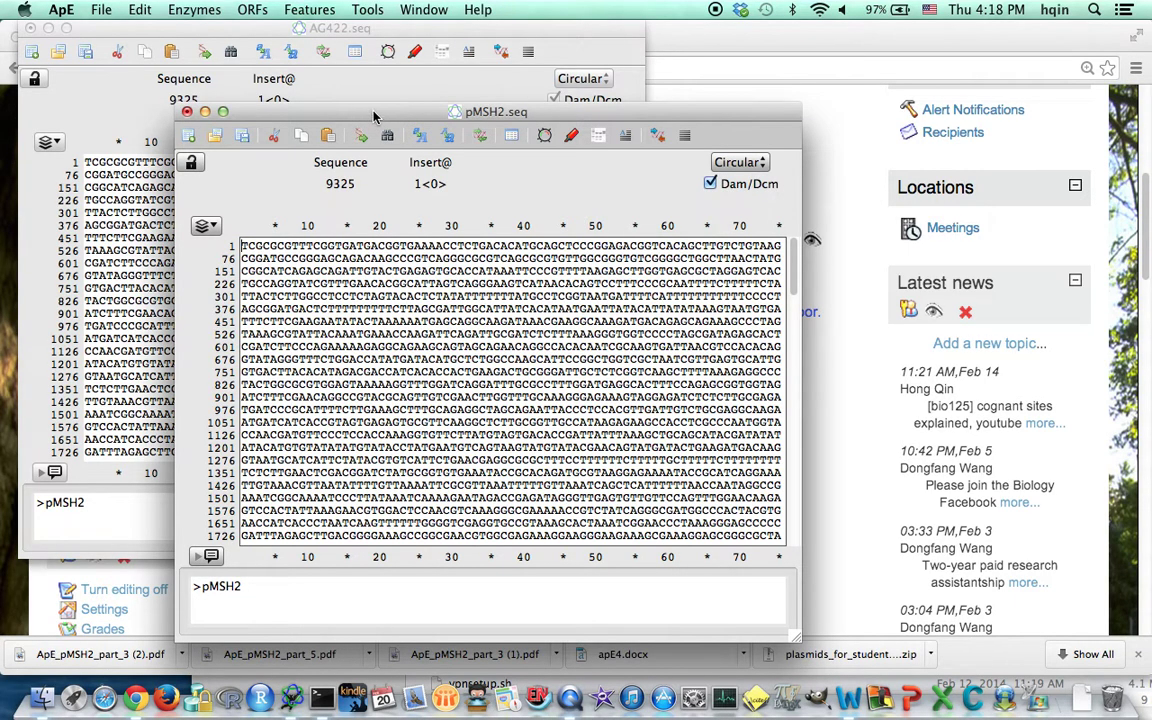
drag(375, 118, 365, 108)
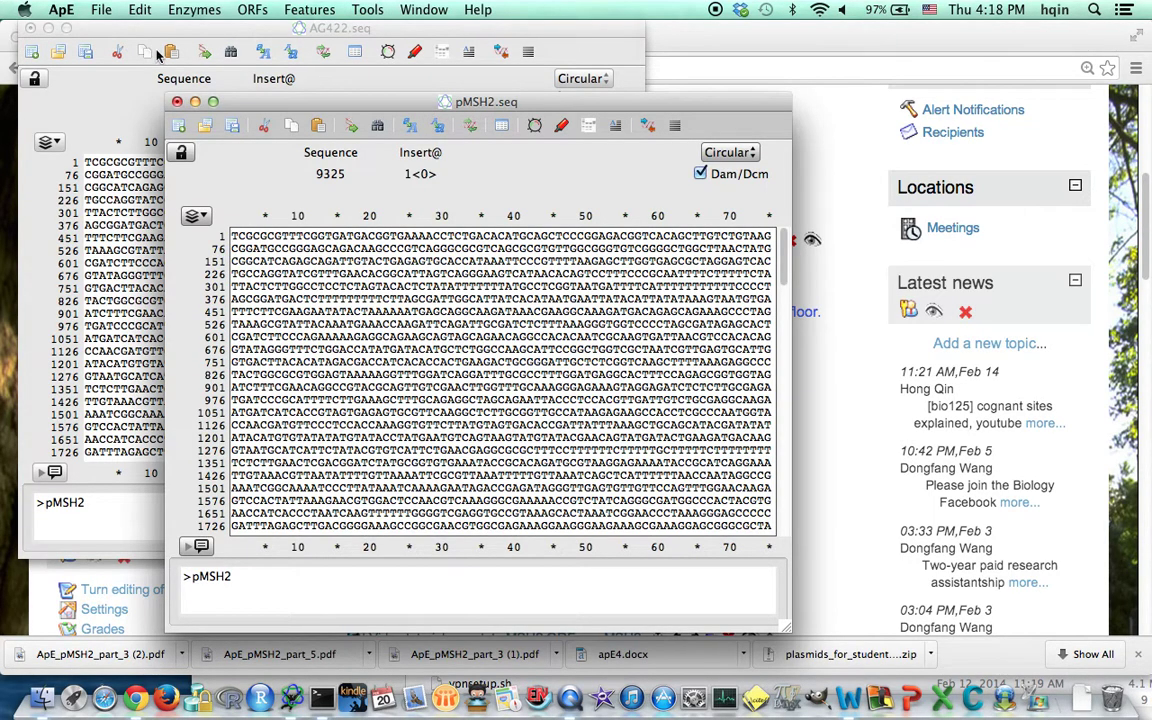
click(105, 112)
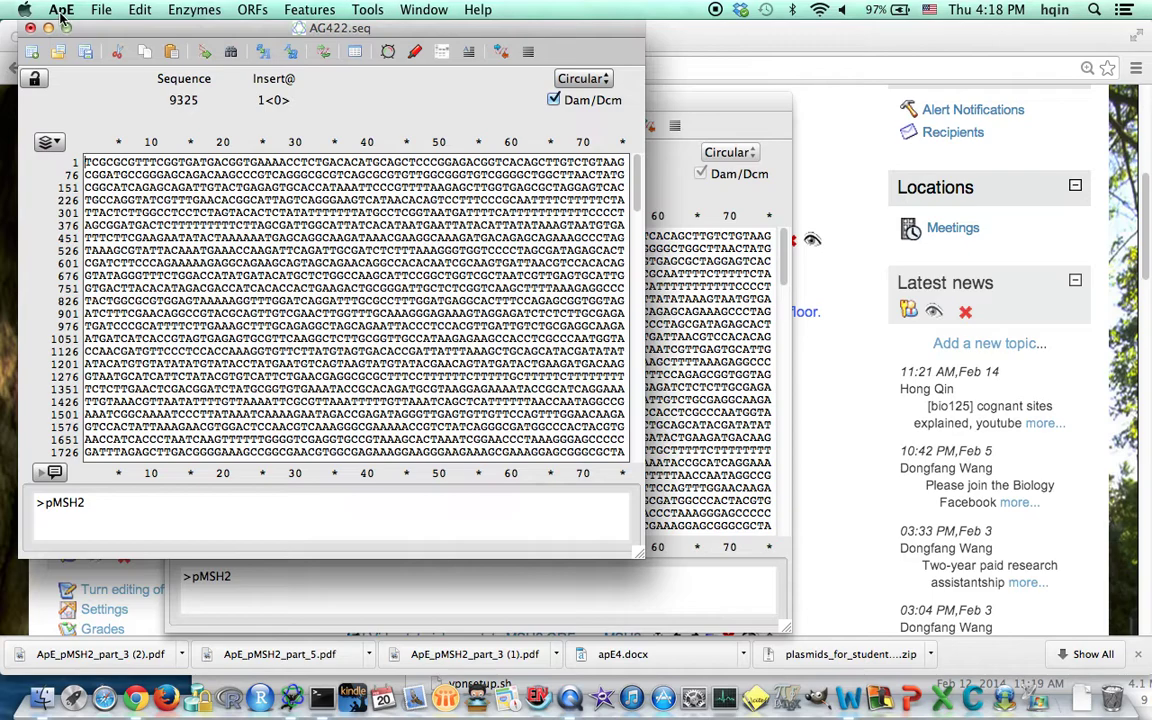
click(366, 10)
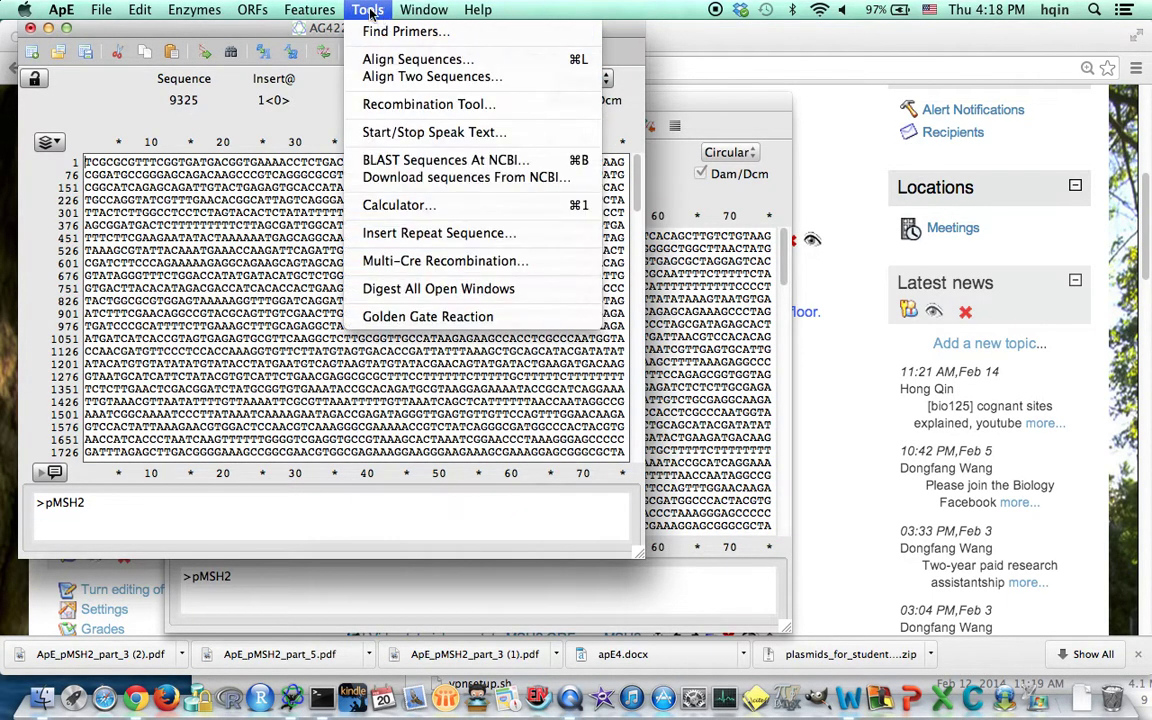
click(362, 77)
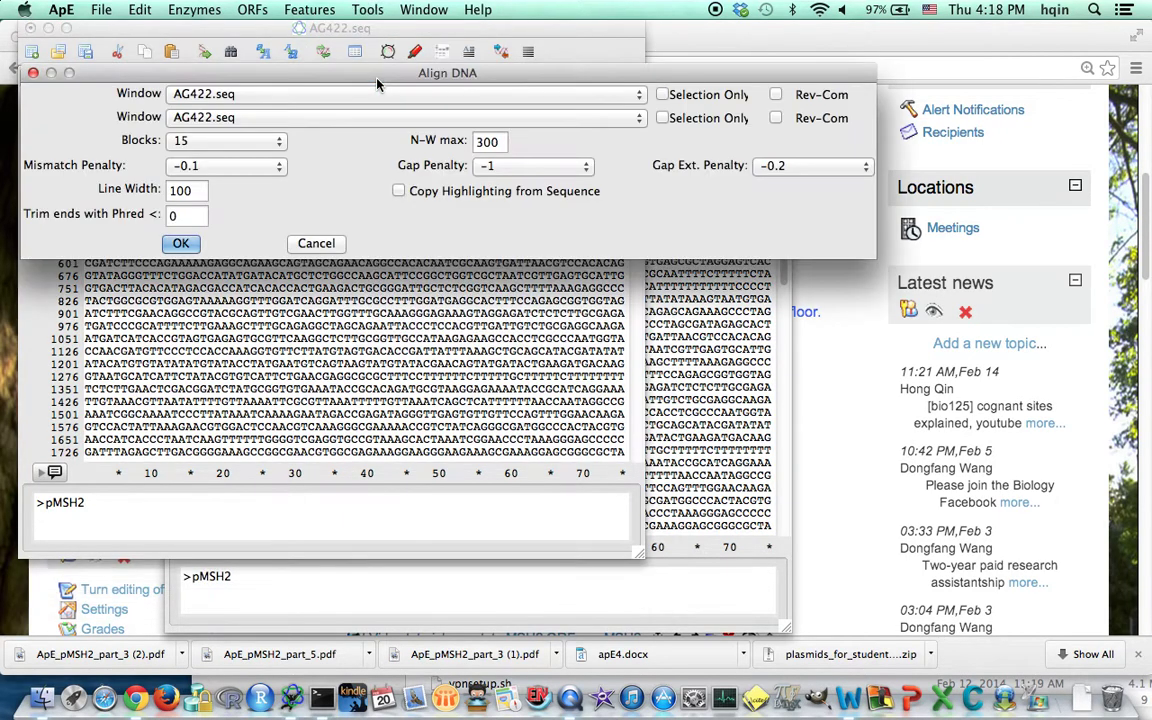
click(232, 117)
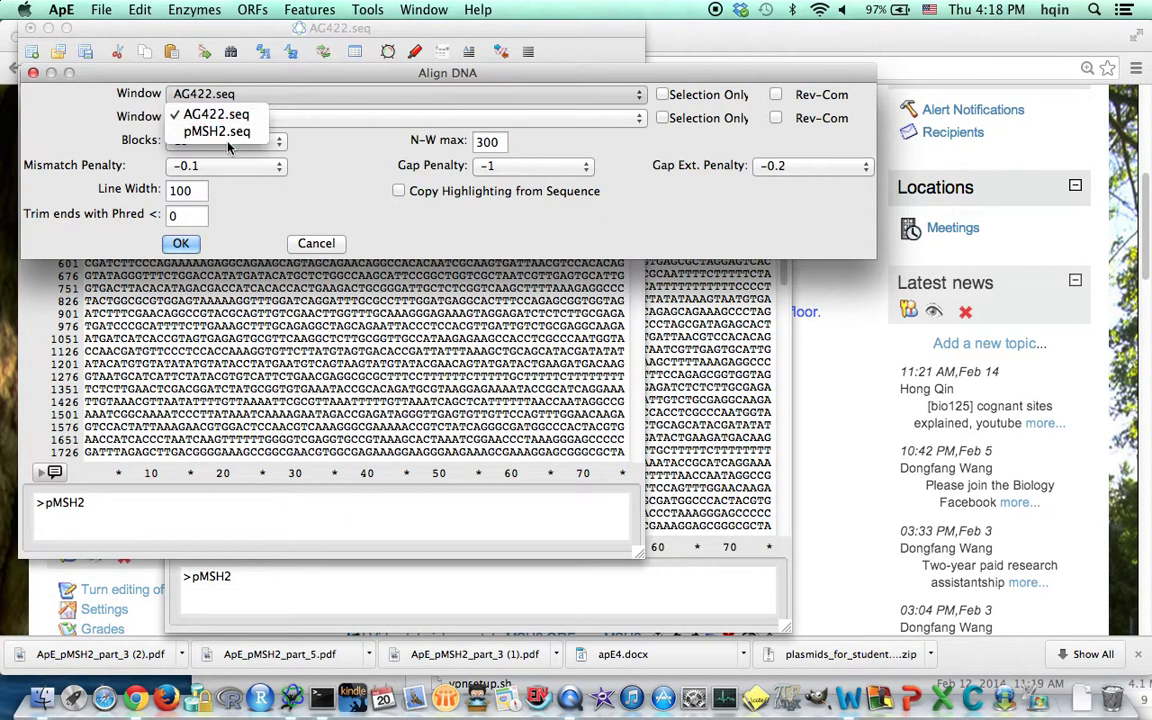
click(228, 134)
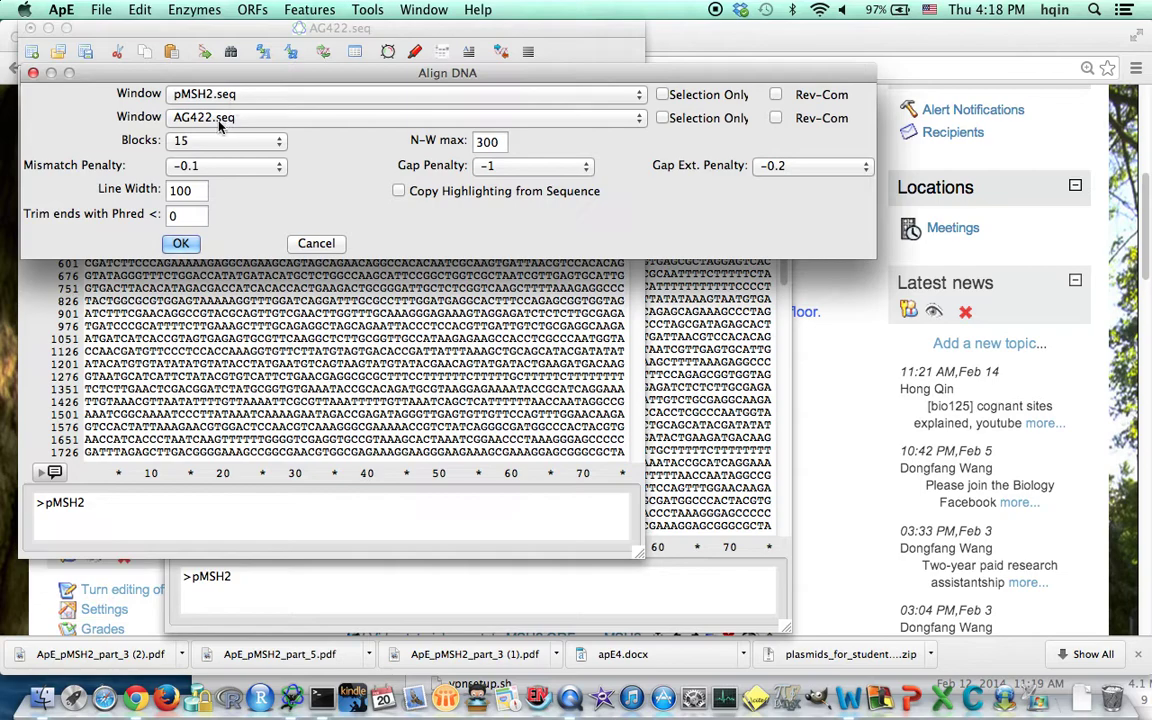
drag(279, 73, 316, 85)
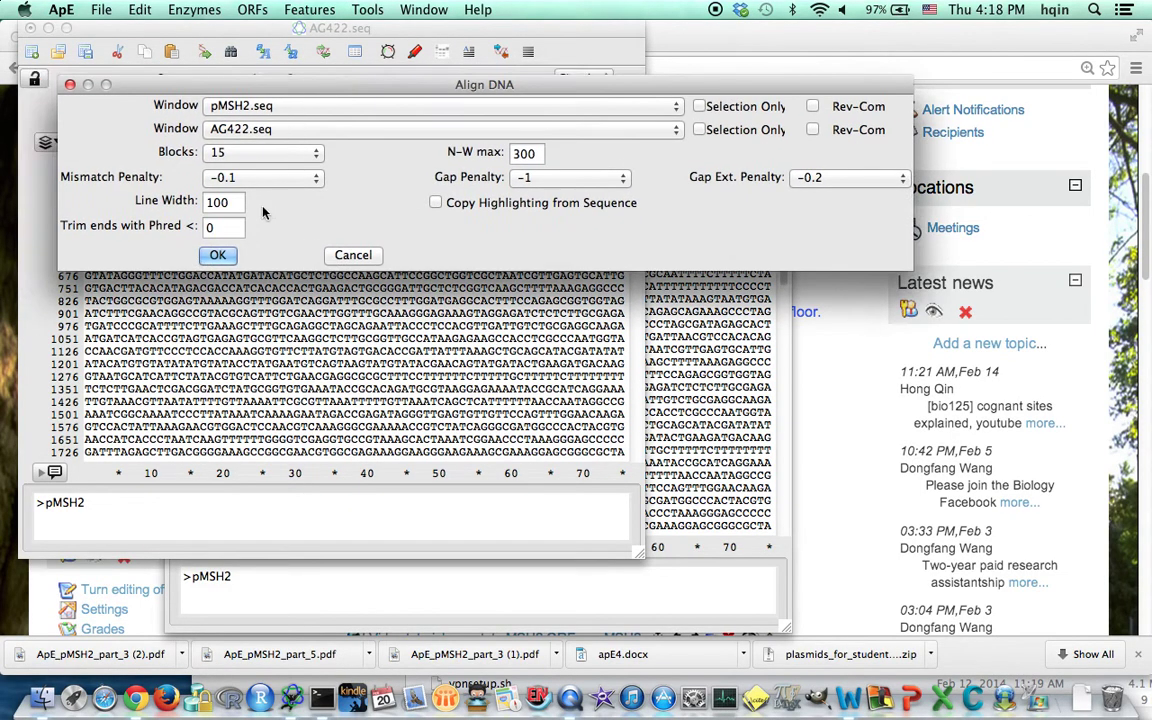
click(218, 256)
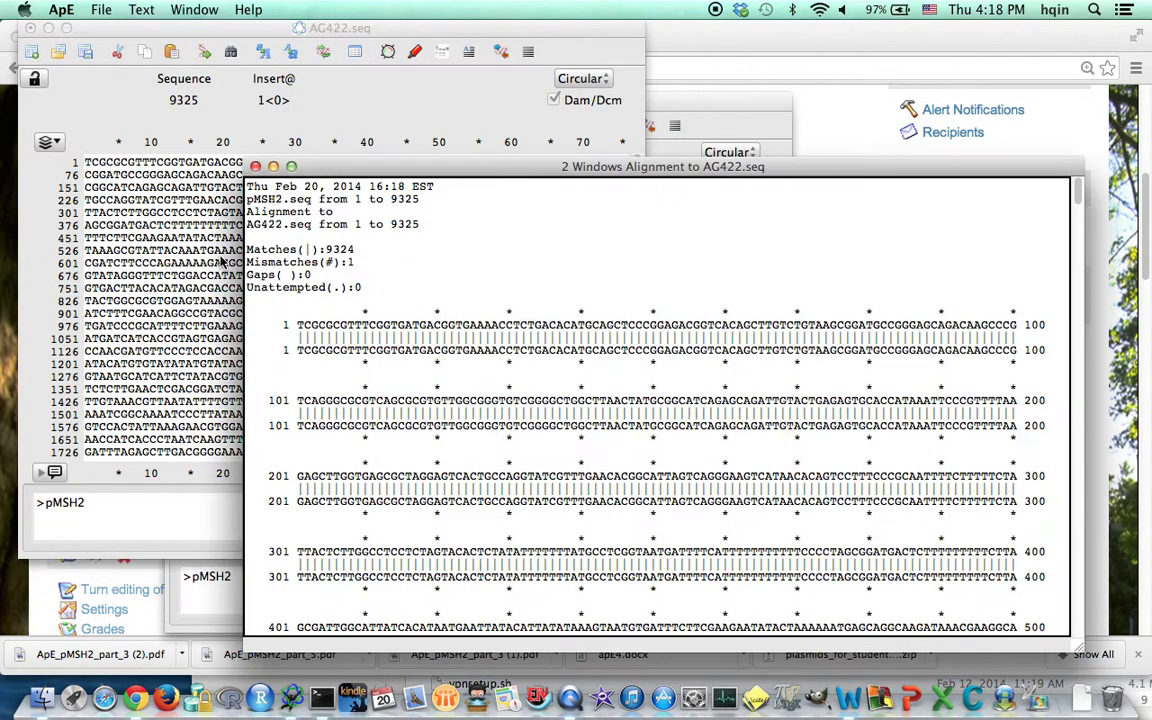
Locate the mismatched base in the alignment of pMSH2.seq and AG422.seq.
drag(367, 111, 210, 60)
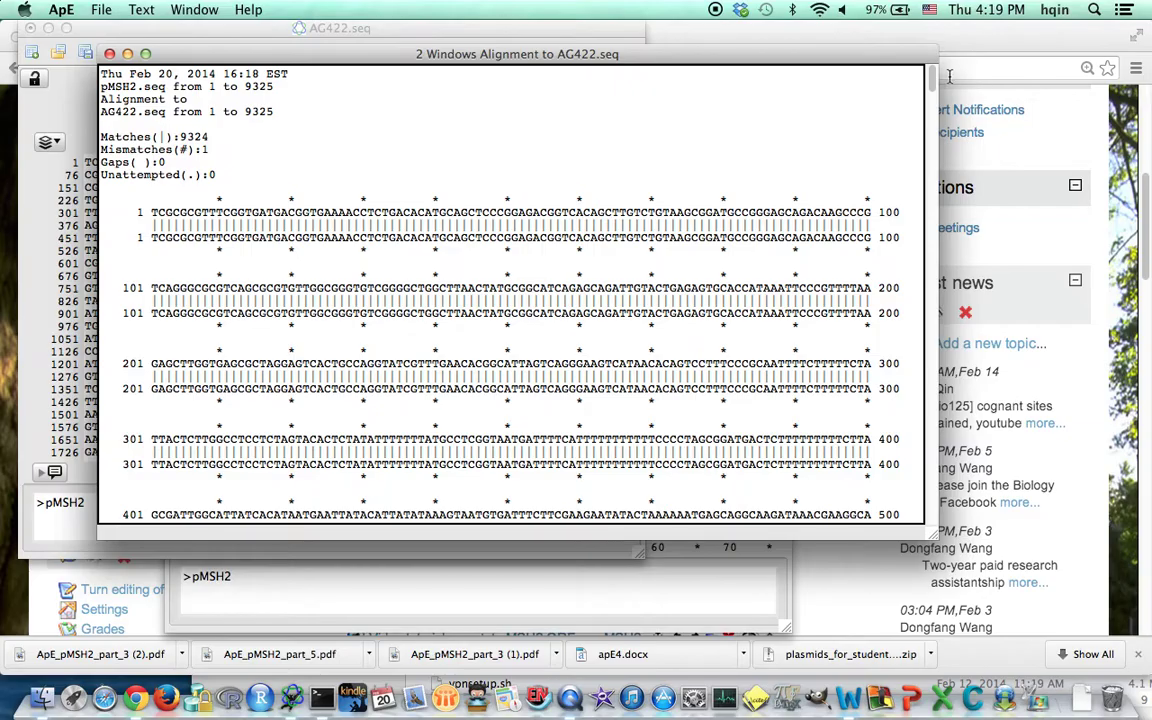
drag(931, 80, 936, 329)
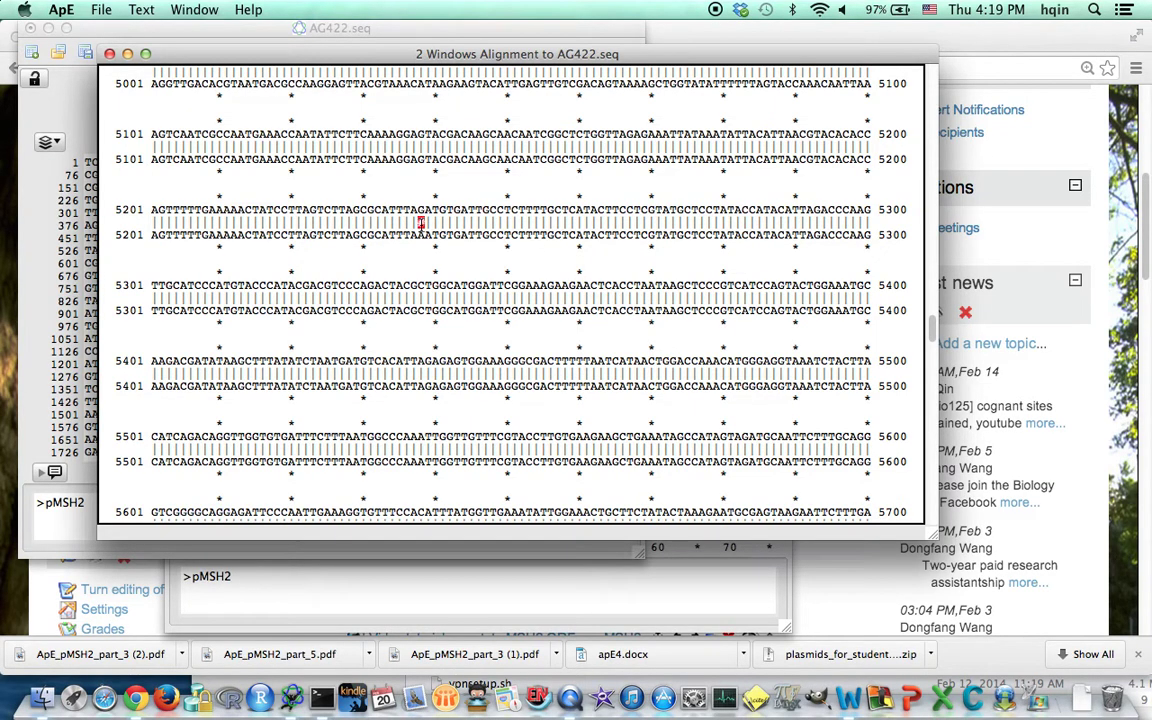
click(384, 235)
click(379, 236)
click(424, 235)
click(421, 236)
click(421, 228)
Copy the pMSH2 segment GCGCATTTAGATGTGATTGCCT surrounding the mismatch from the upper strand of the alignment.
click(355, 210)
key(Right)
key(Left)
key(Left)
drag(352, 210, 509, 210)
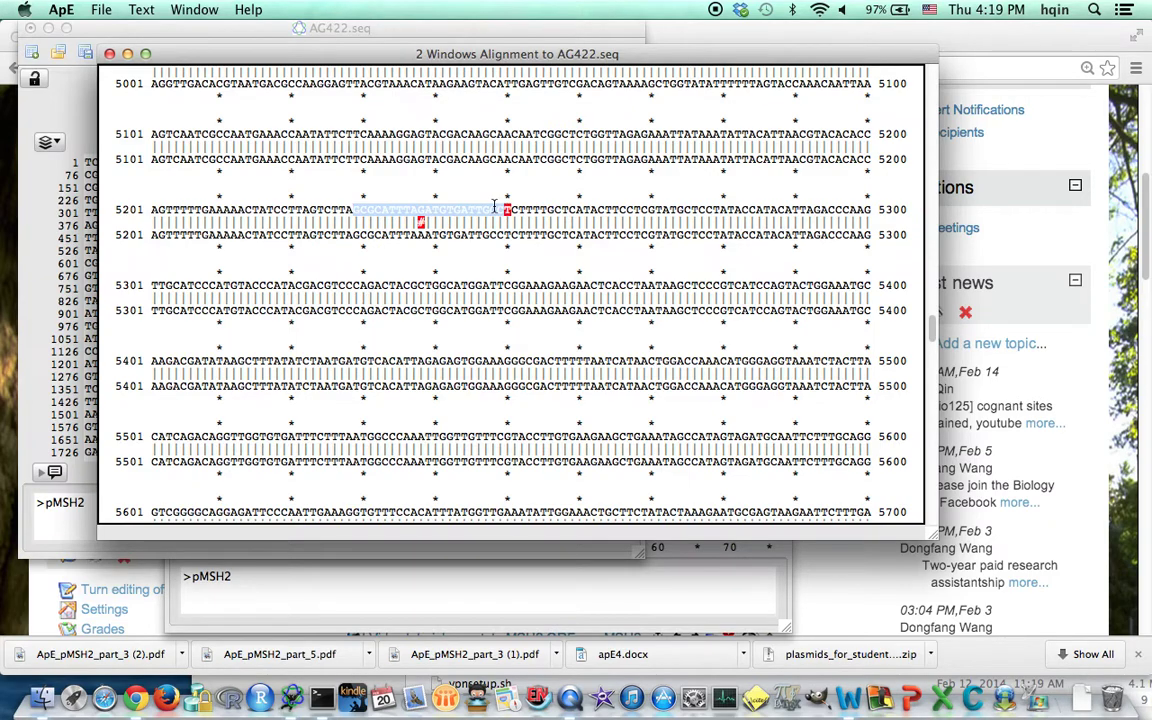
click(136, 10)
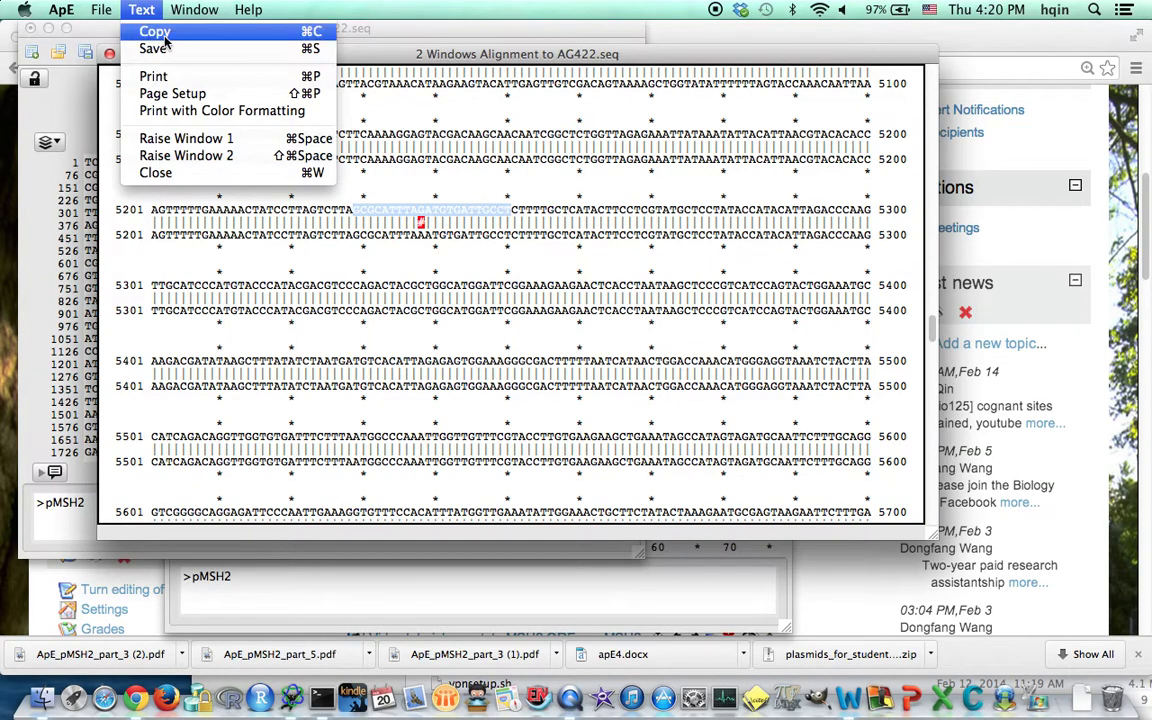
click(150, 33)
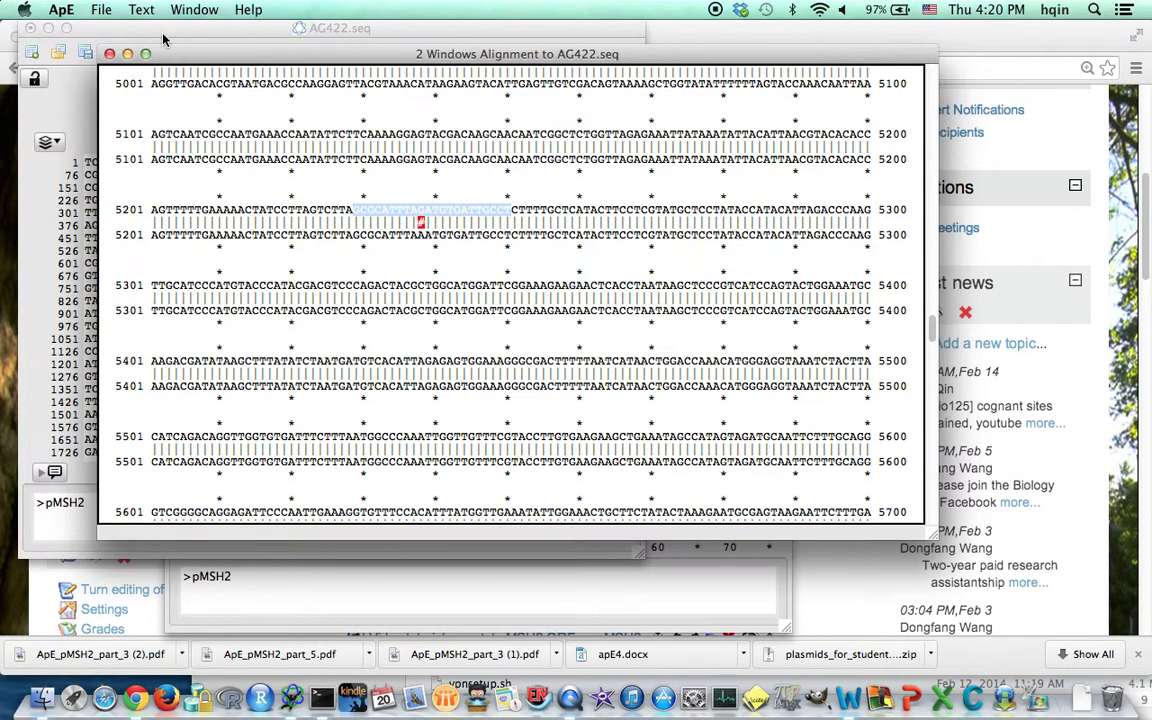
Switch to Chrome, search the web for "neb cutter 2.0" and open the NEBcutter V2.0 site.
key(super+Tab)
key(super+Tab)
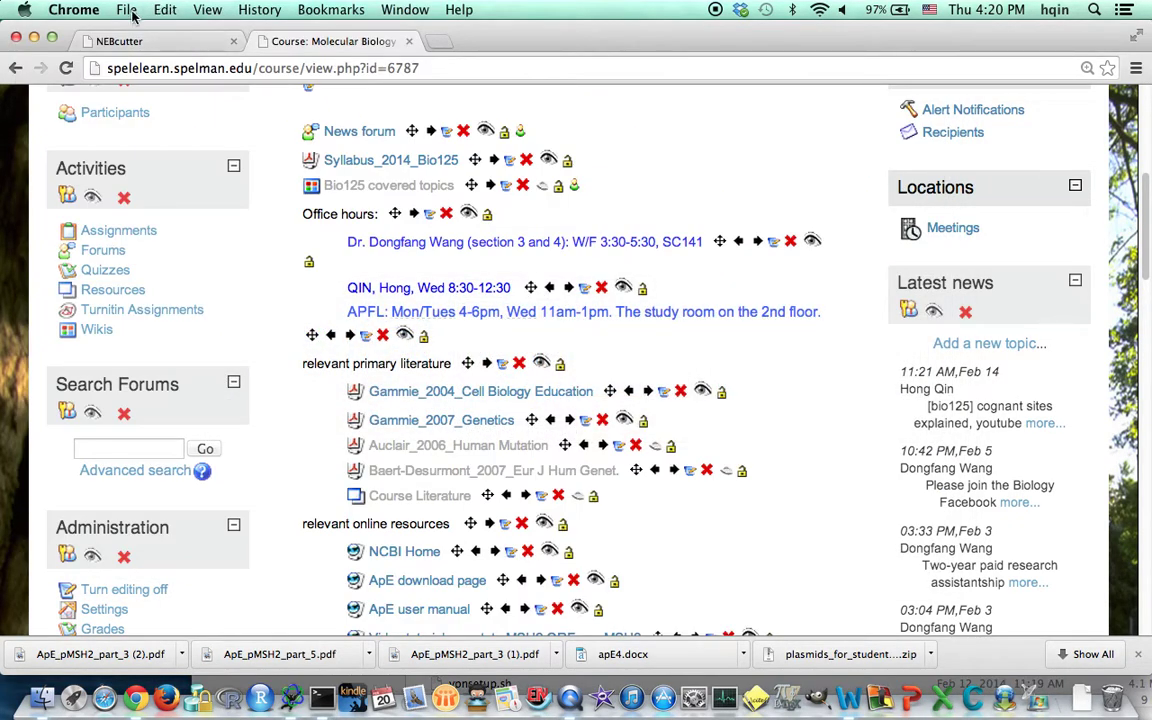
click(110, 44)
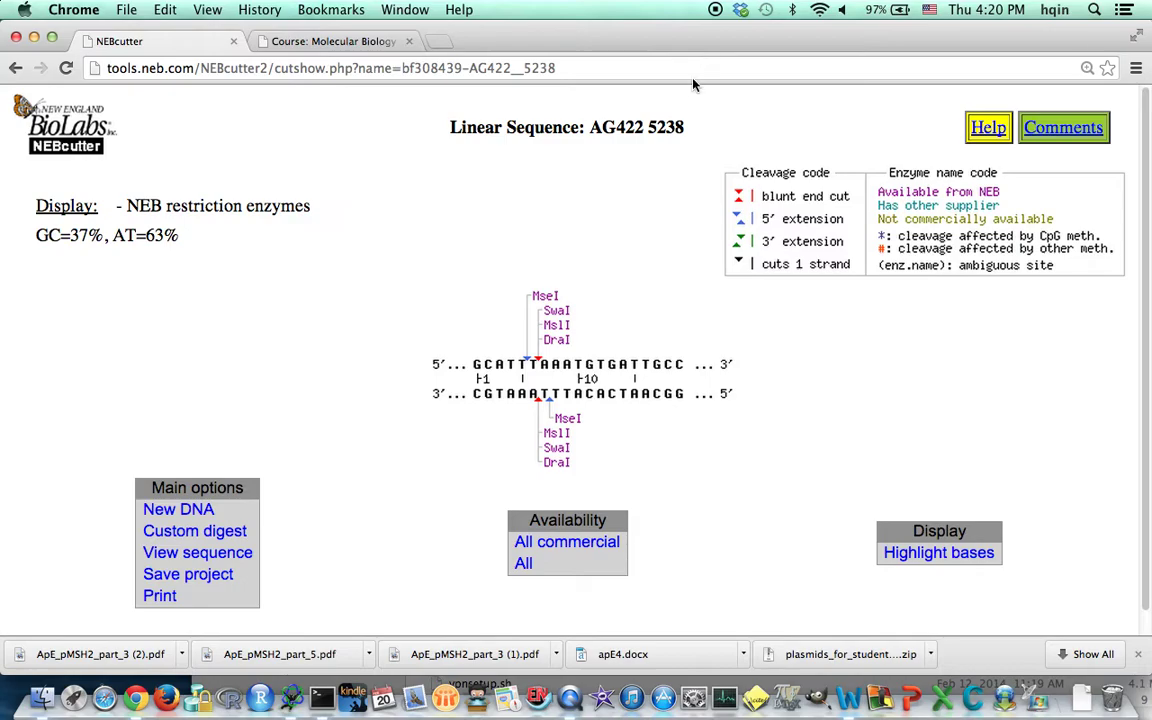
click(748, 68)
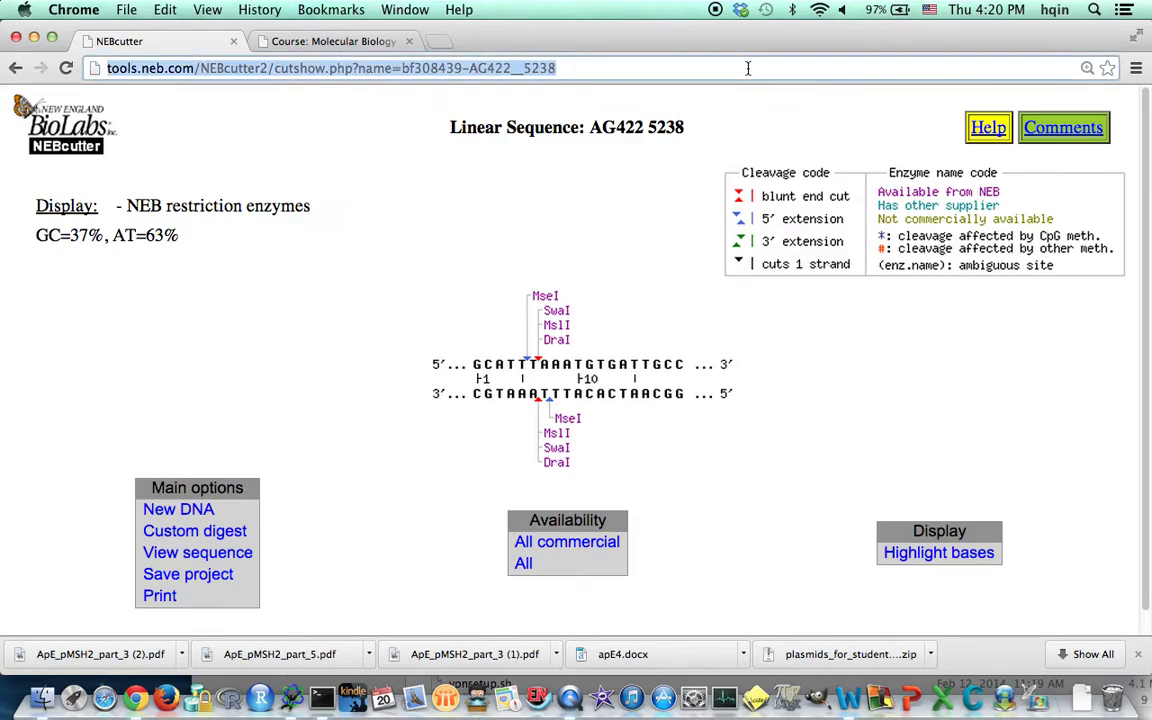
text(neb cutter)
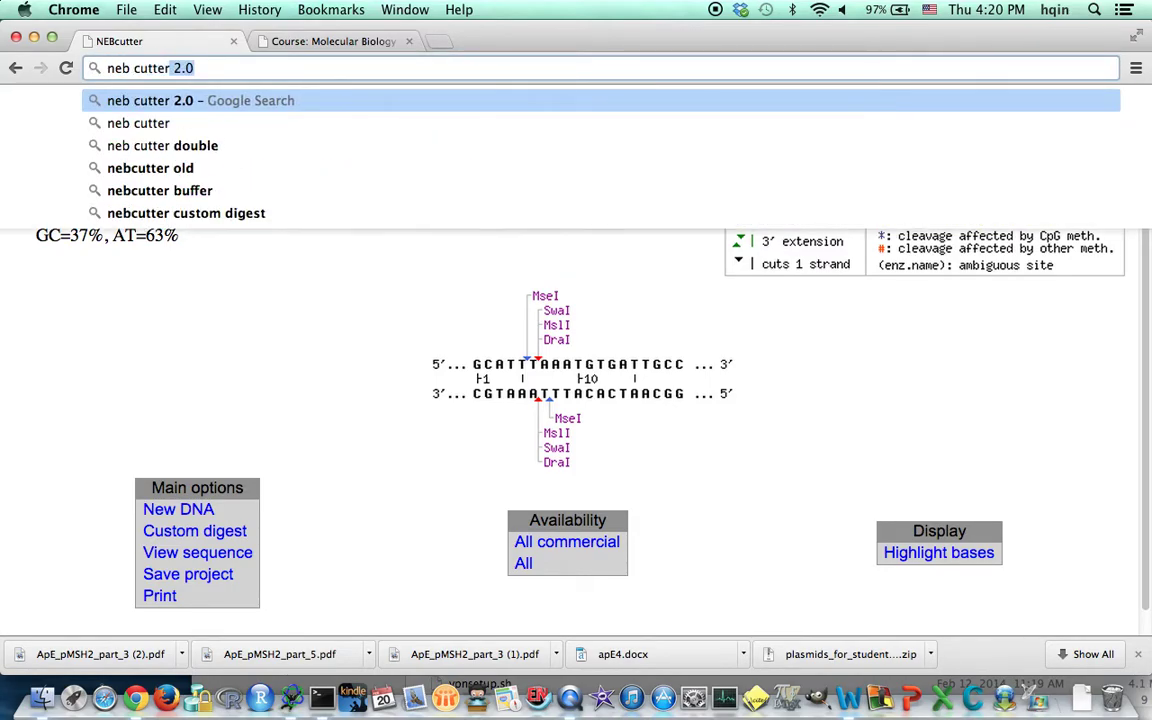
key(Return)
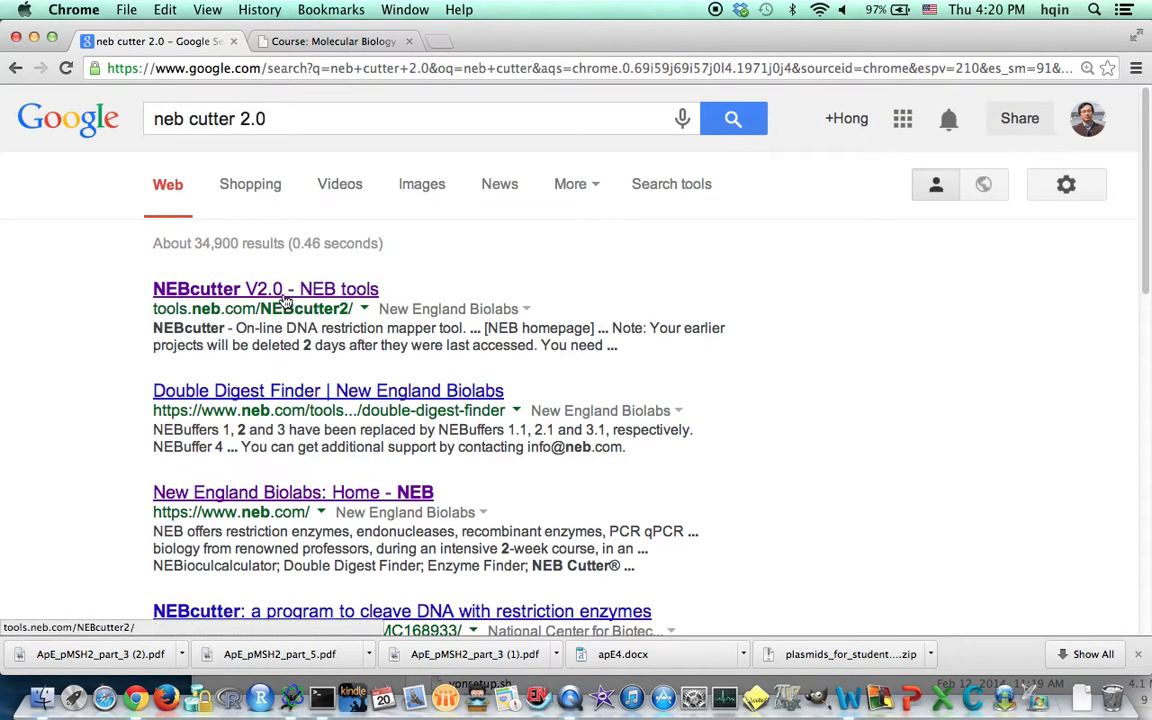
click(284, 294)
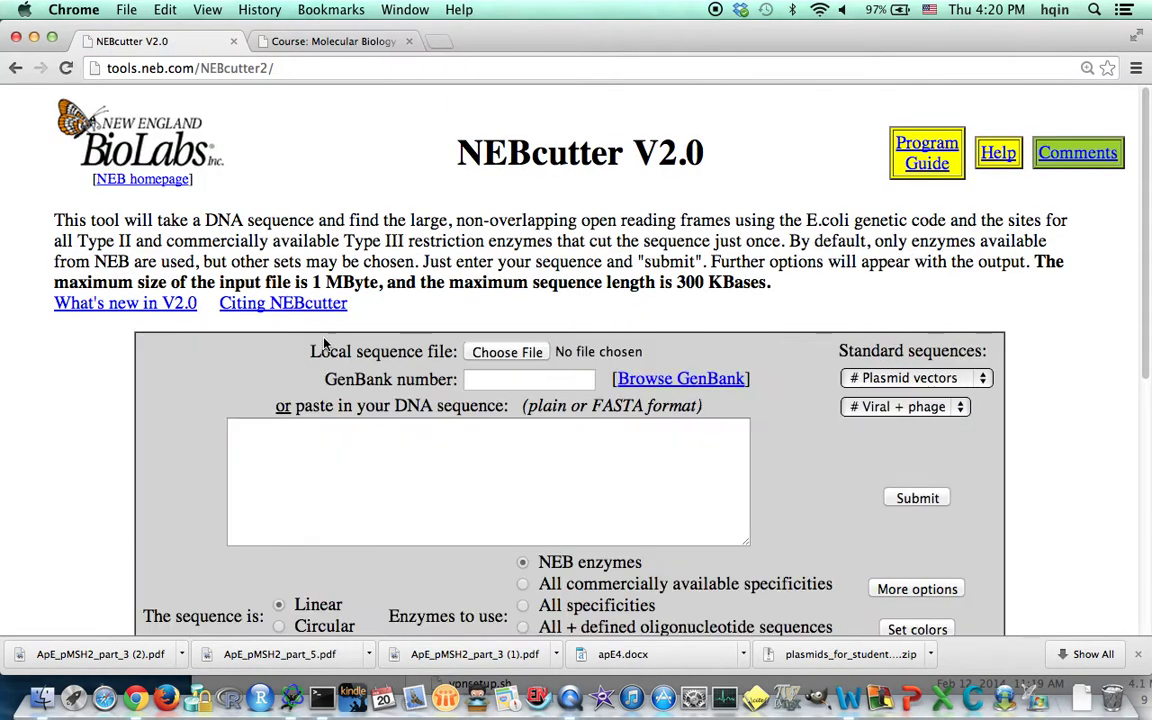
Submit the copied sequence to NEBcutter with the FASTA header ">WT MSH2 5238" above it.
click(362, 474)
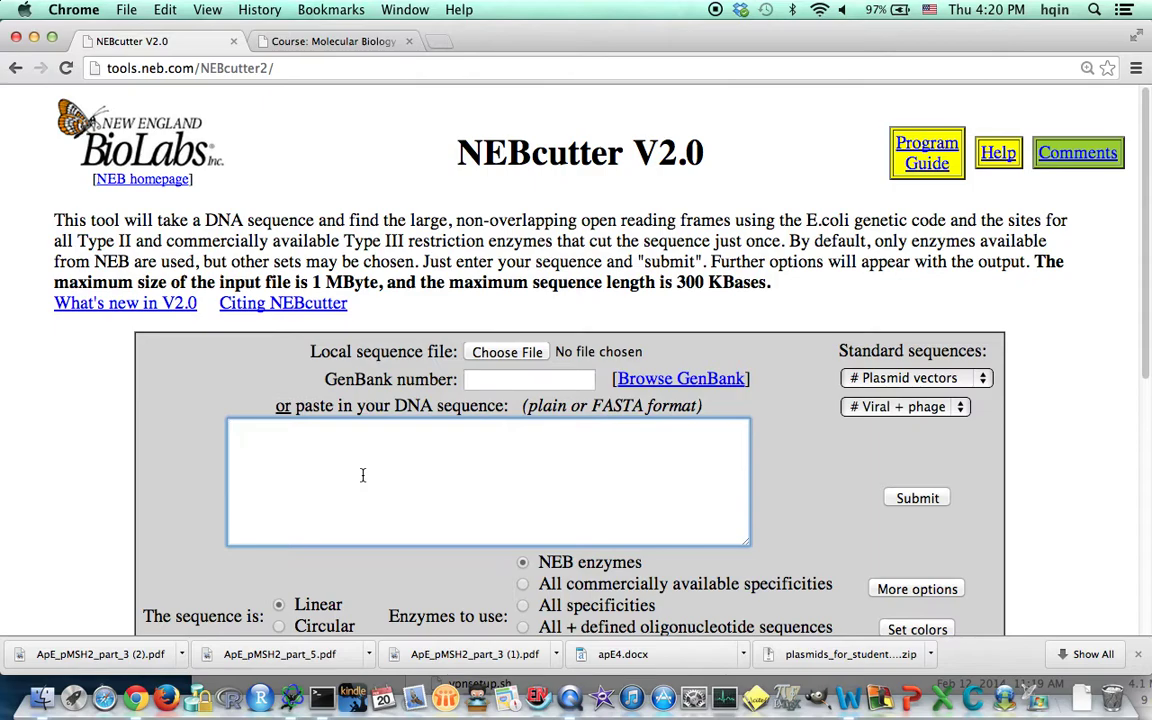
key(super+v)
click(230, 430)
key(Return)
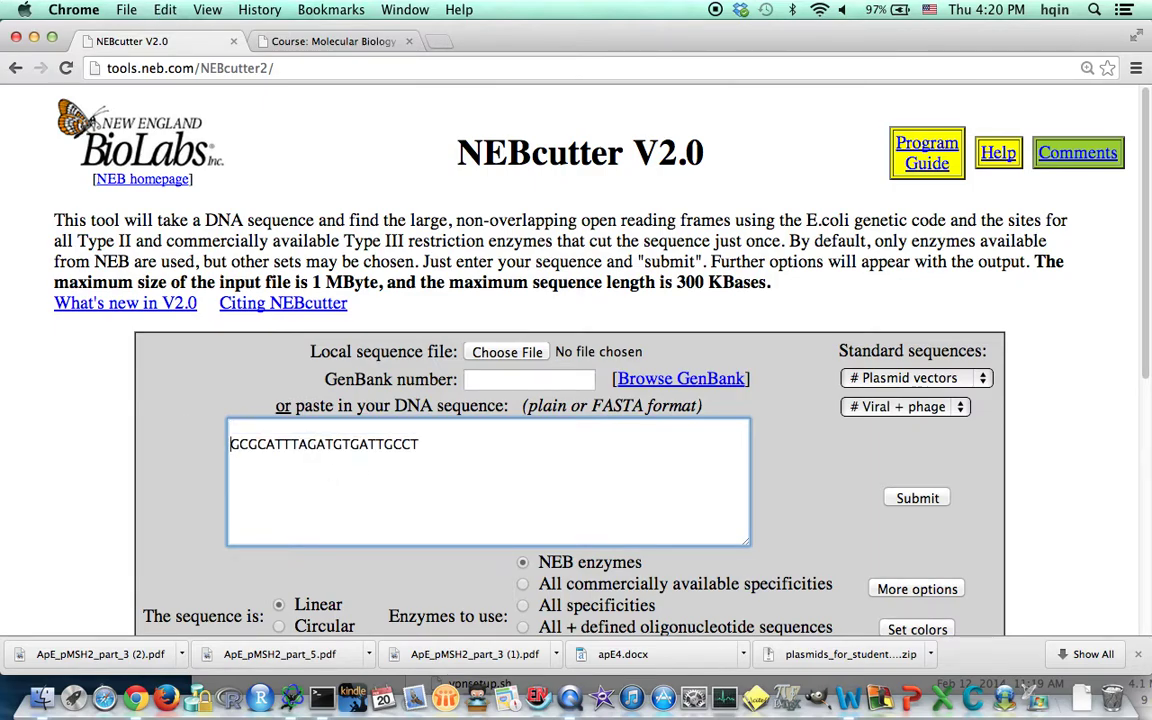
text(>WT MSH2 5238)
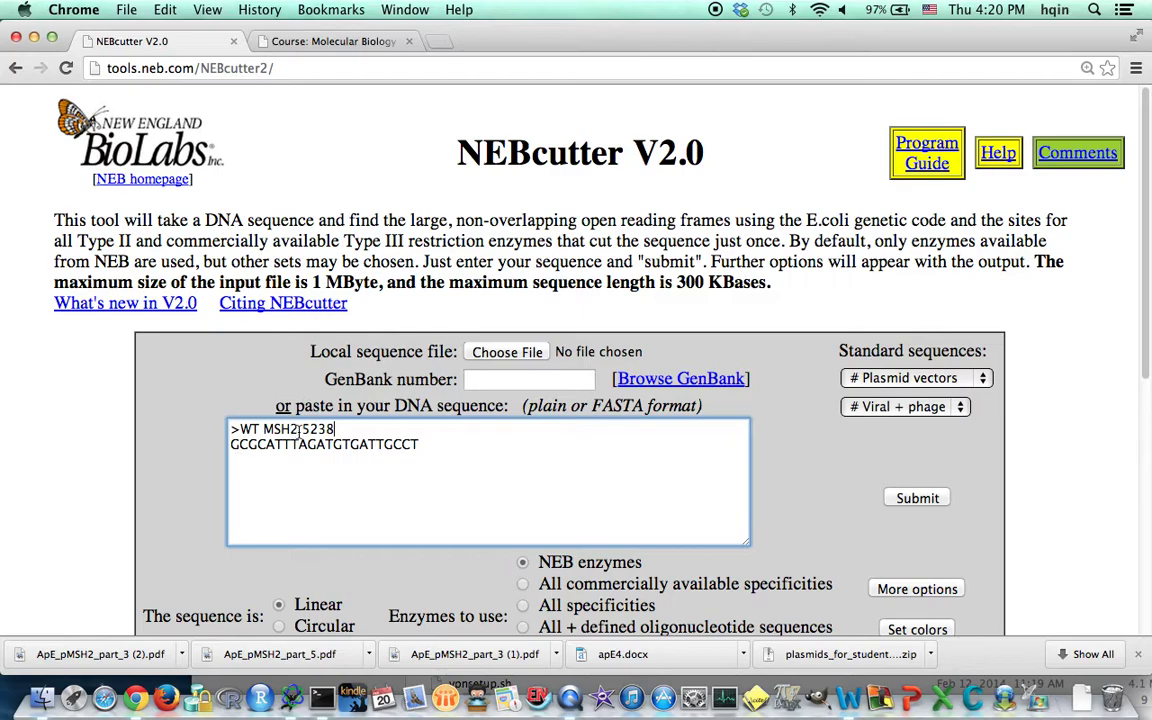
click(913, 500)
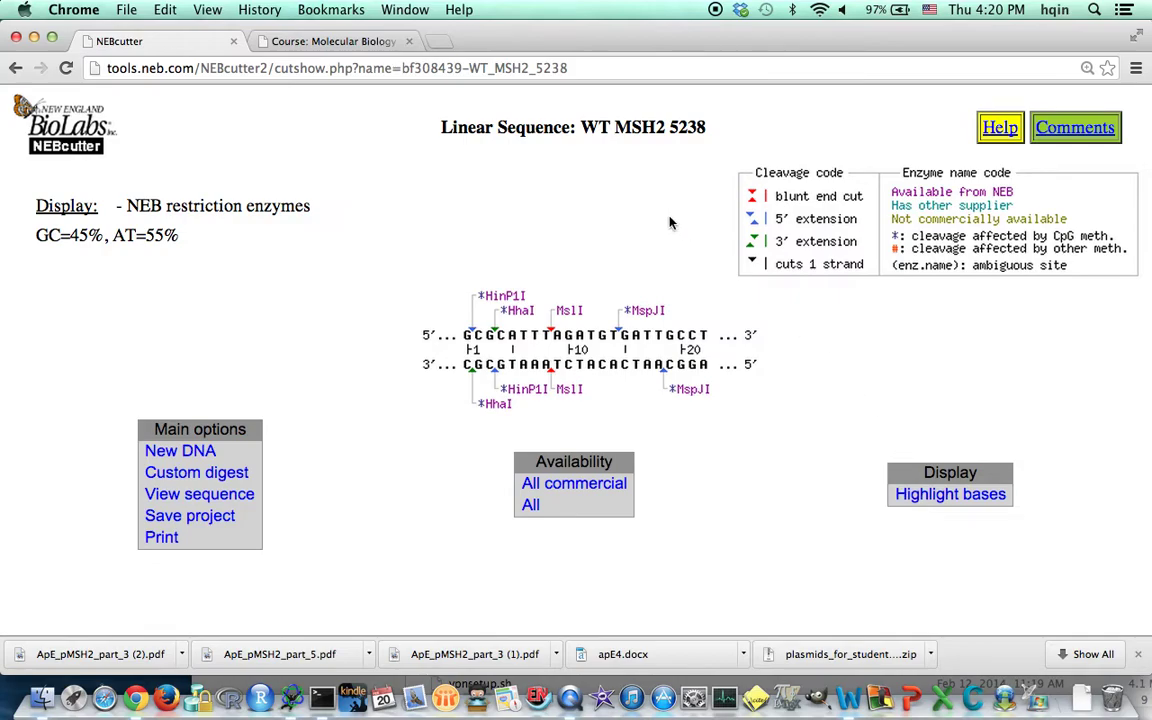
Take a screenshot of the WT MSH2 restriction map and place the insertion point below the AG422 map in the Word document.
key(super+shift+4)
drag(399, 284, 802, 420)
key(super+Tab)
key(Tab)
key(Tab)
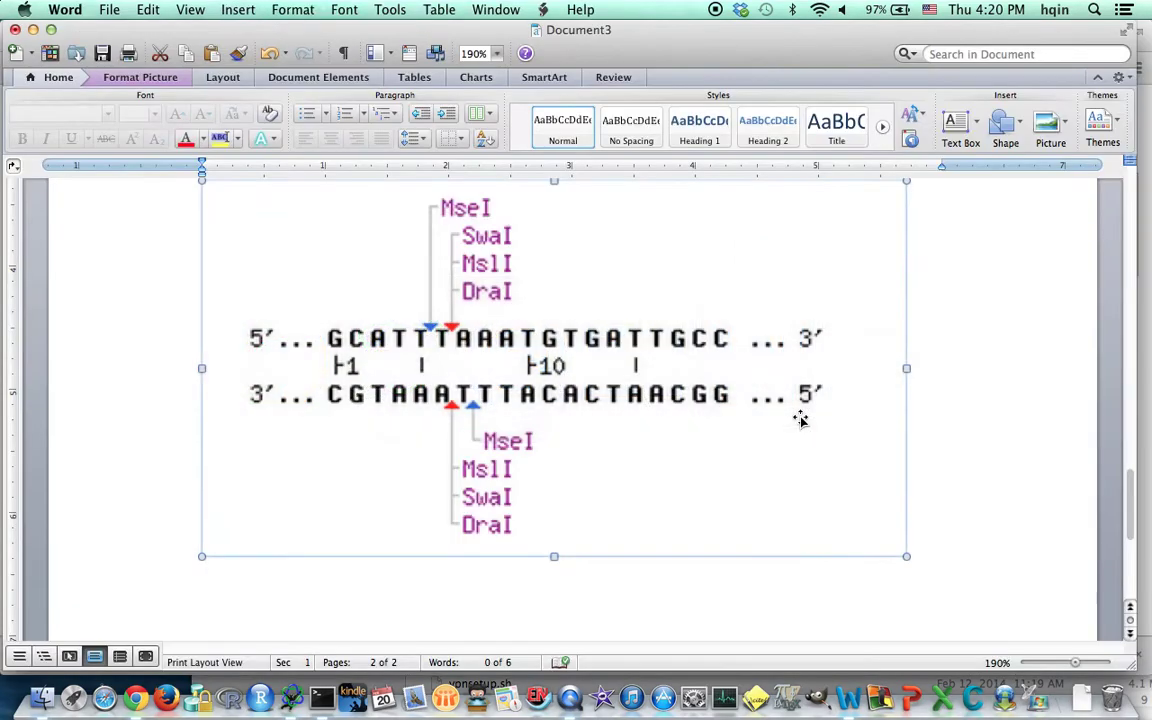
click(1036, 447)
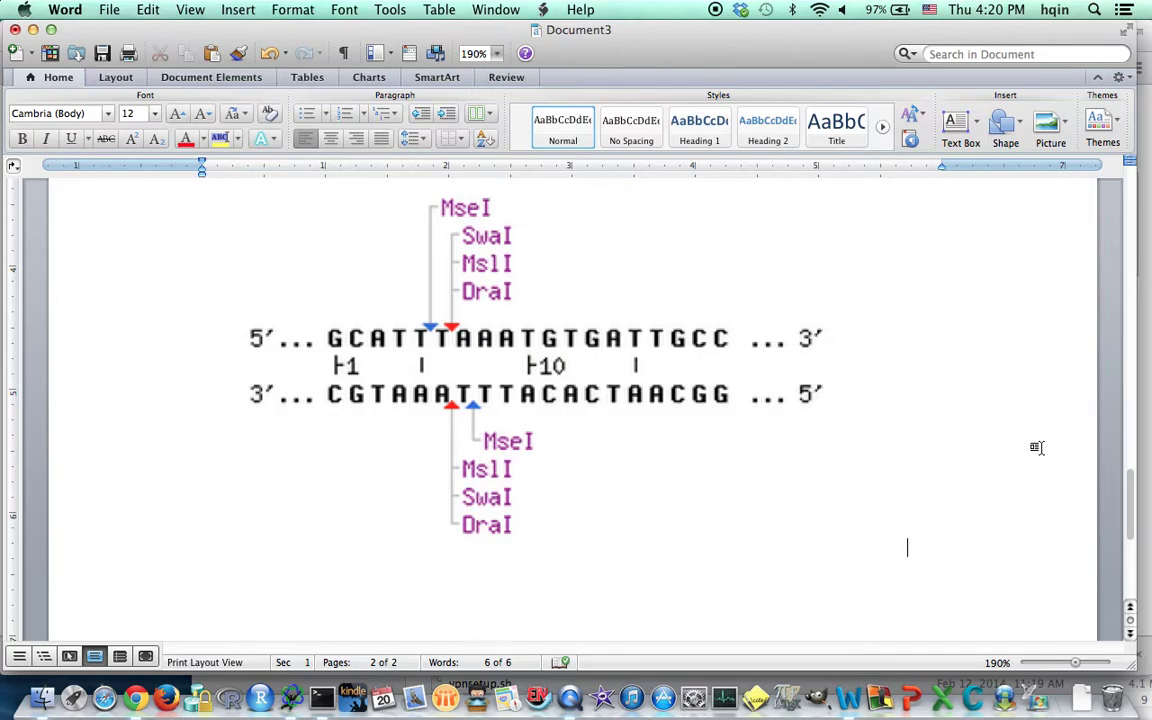
scroll(1036, 447, down, 5)
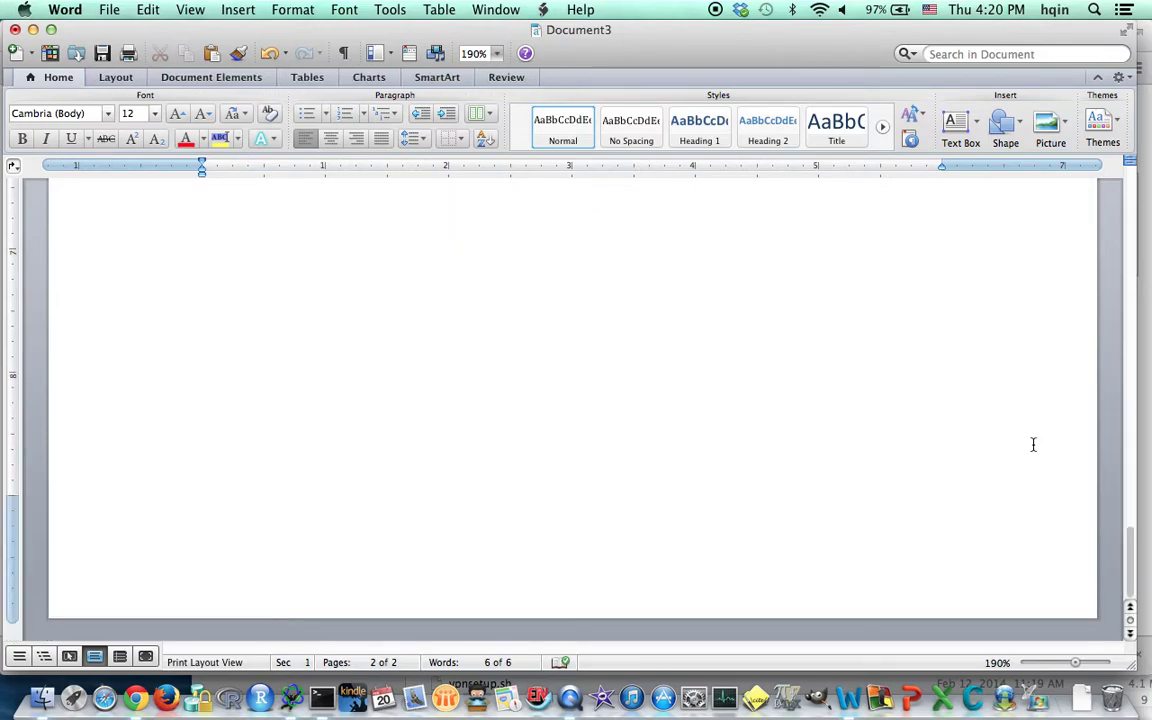
scroll(1035, 447, up, 5)
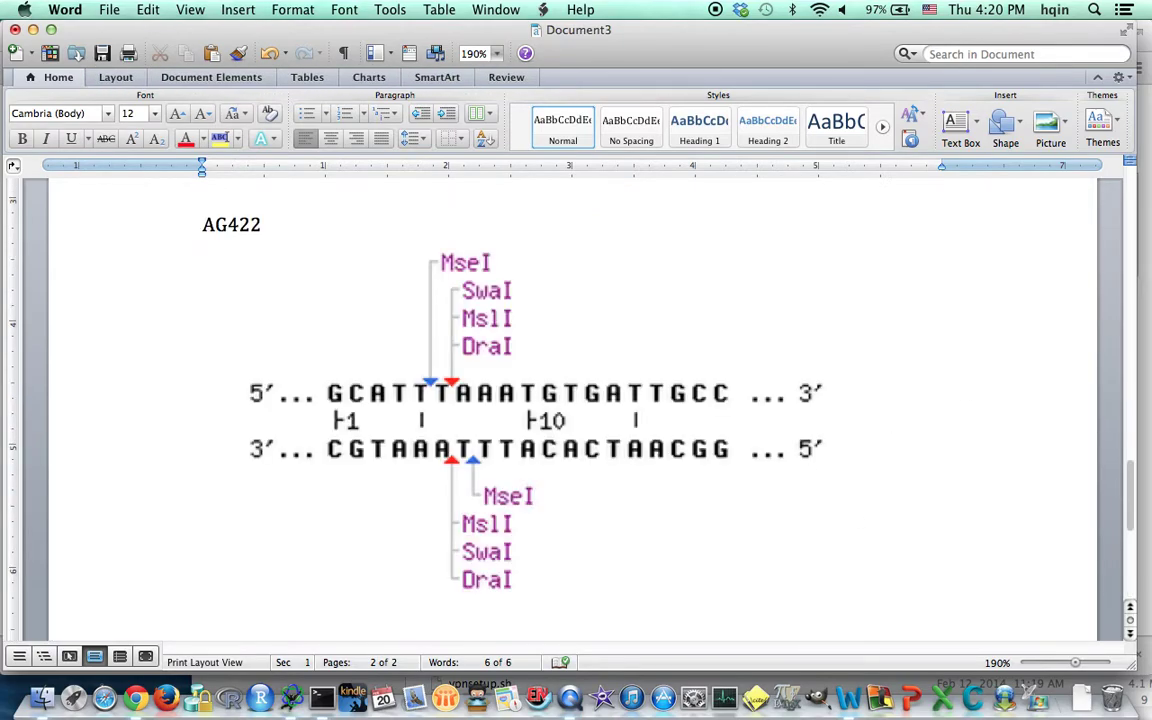
scroll(1029, 609, down, 3)
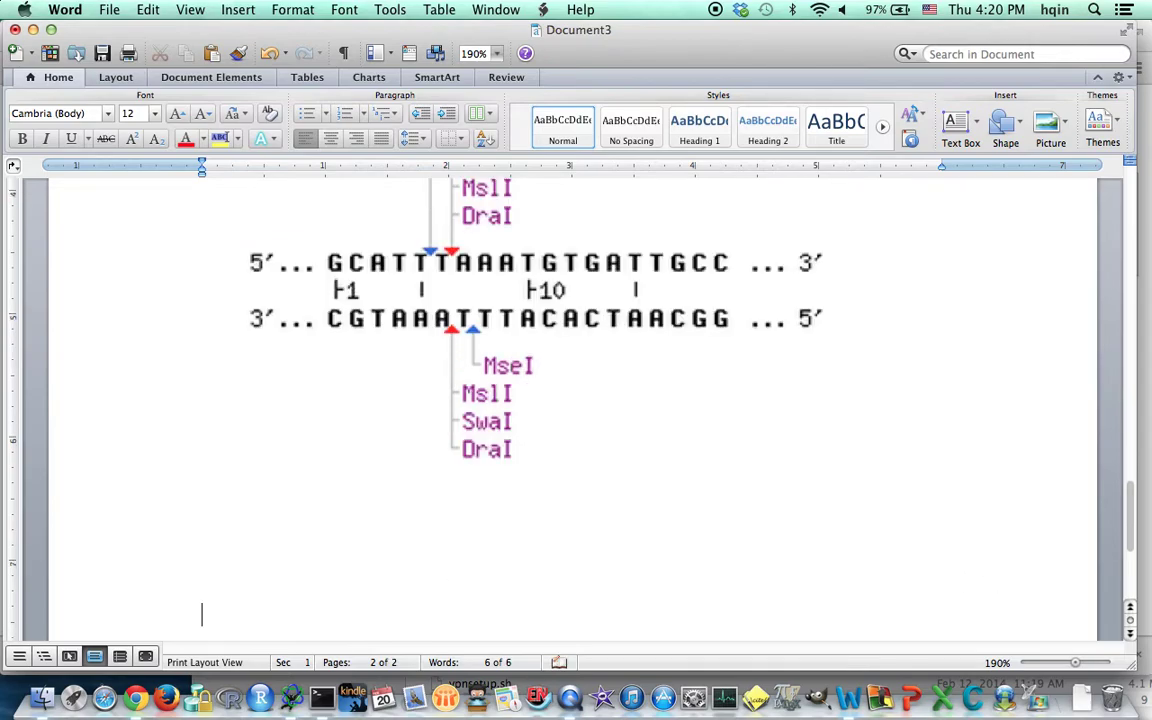
Insert the newest screenshot from the Desktop folder in Finder into the Word document below the AG422 map.
key(super+Tab)
key(super+Tab)
key(super+Tab)
key(super+Tab)
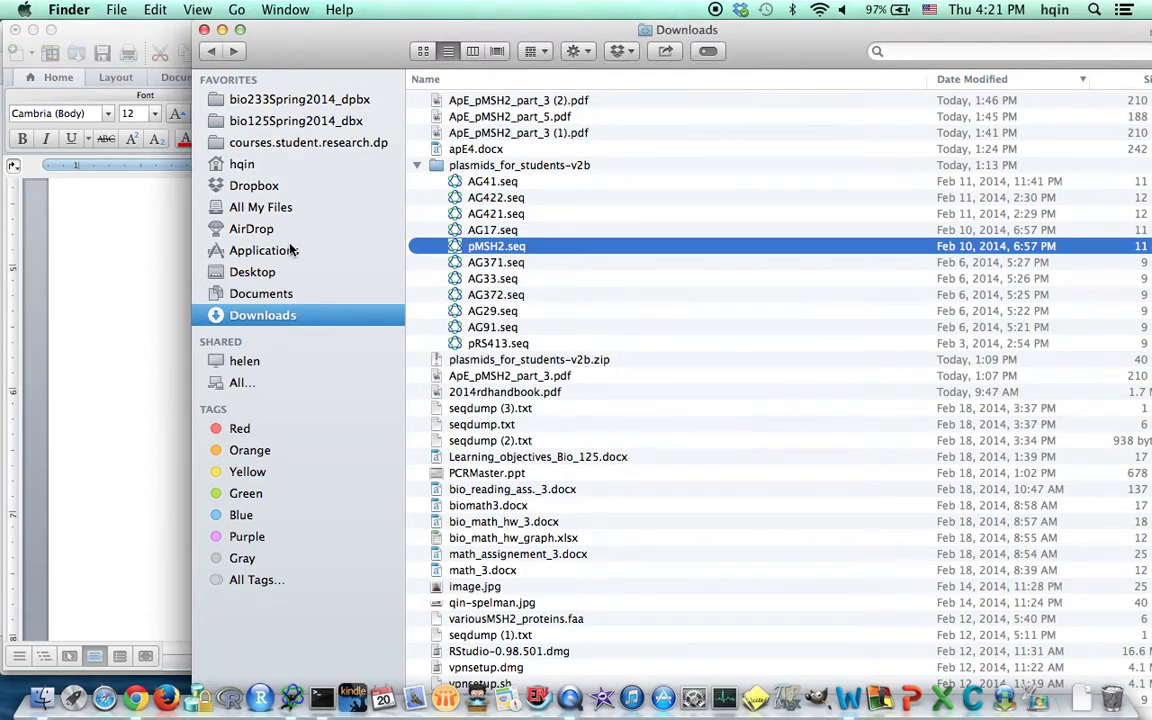
click(252, 271)
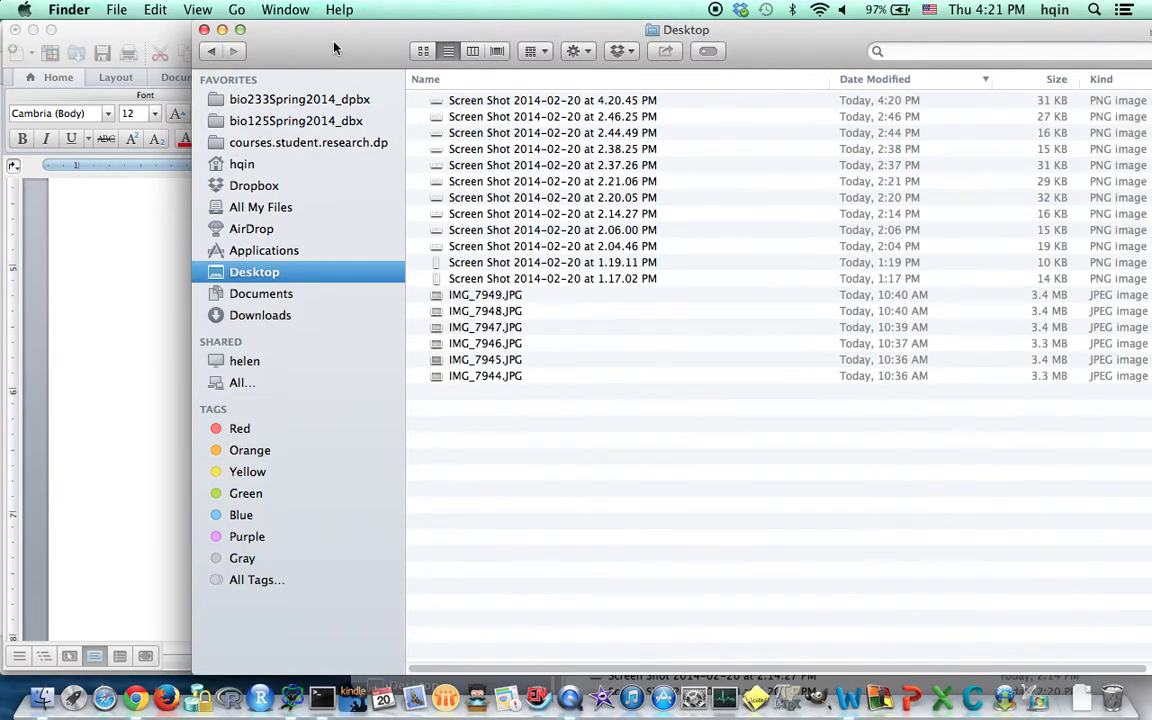
drag(333, 48, 618, 420)
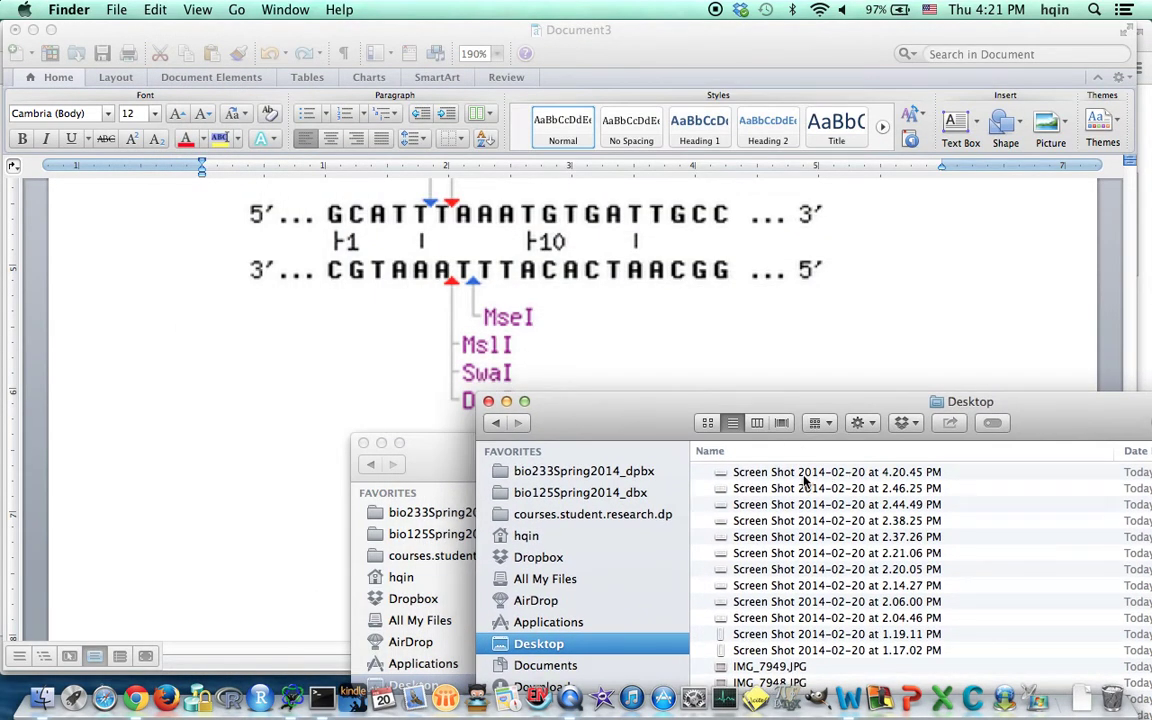
drag(806, 477, 248, 498)
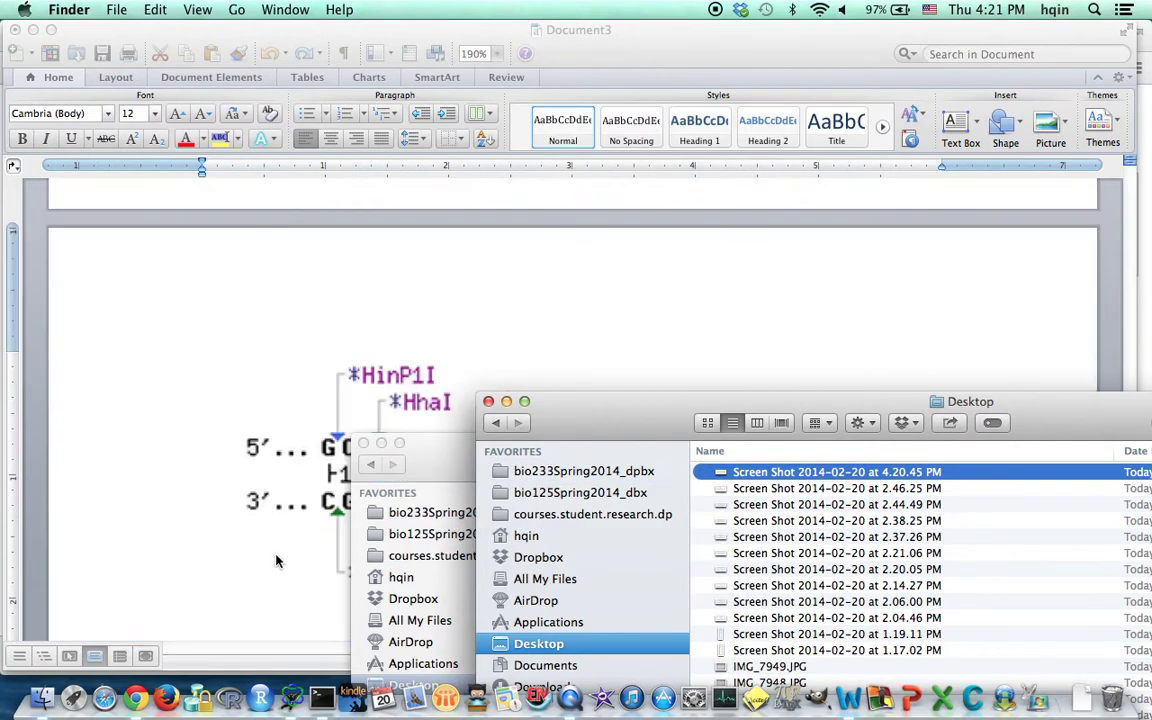
Add the label "WT" on its own line above the inserted restriction map.
click(282, 462)
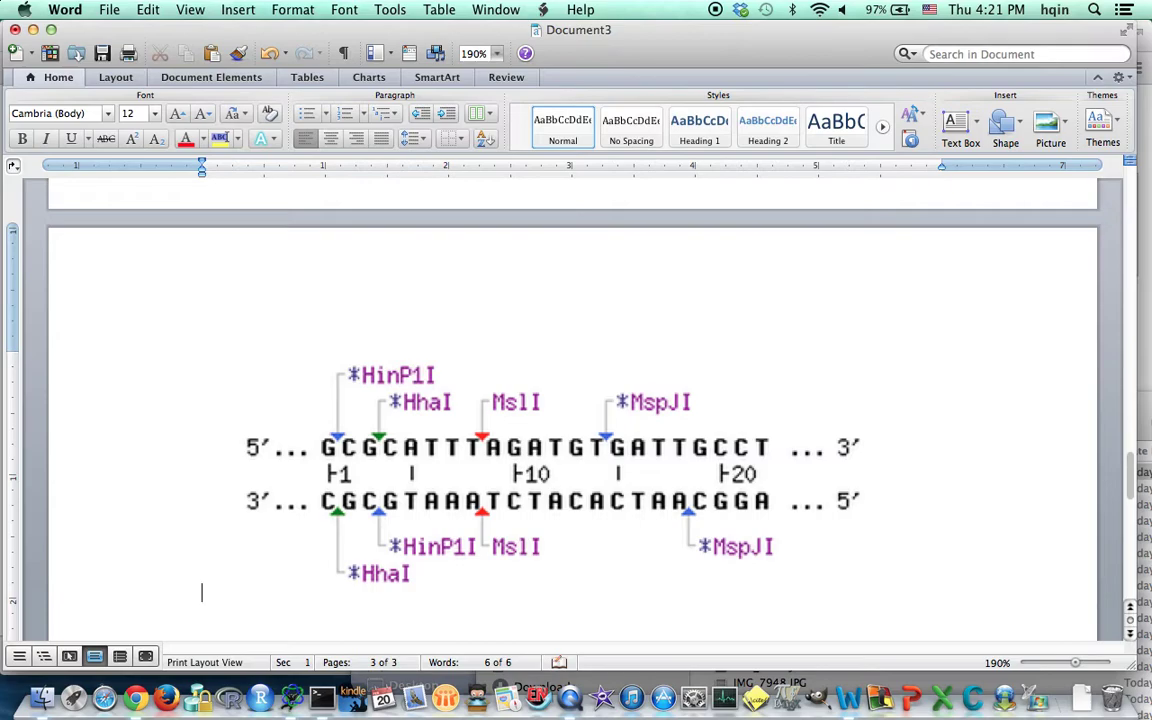
key(Up)
key(Return)
key(Up)
text(WT)
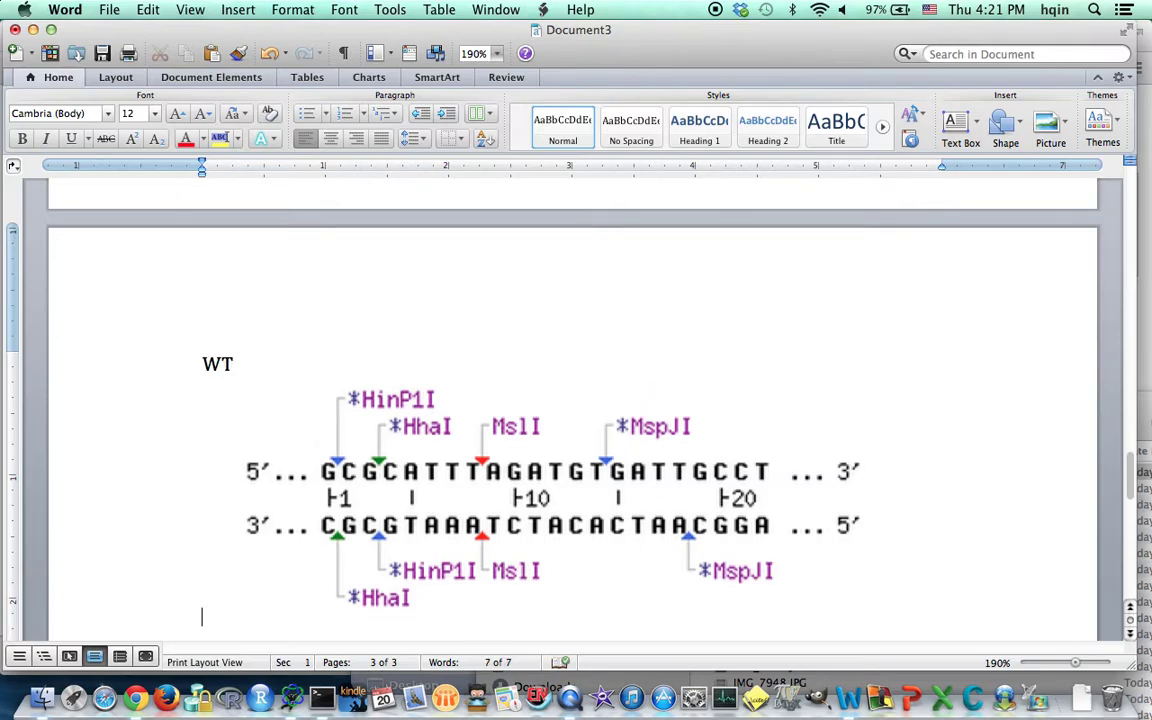
Complete the label above the wild-type restriction map so it reads "WT MSH2 5238".
text(MSH2 52)
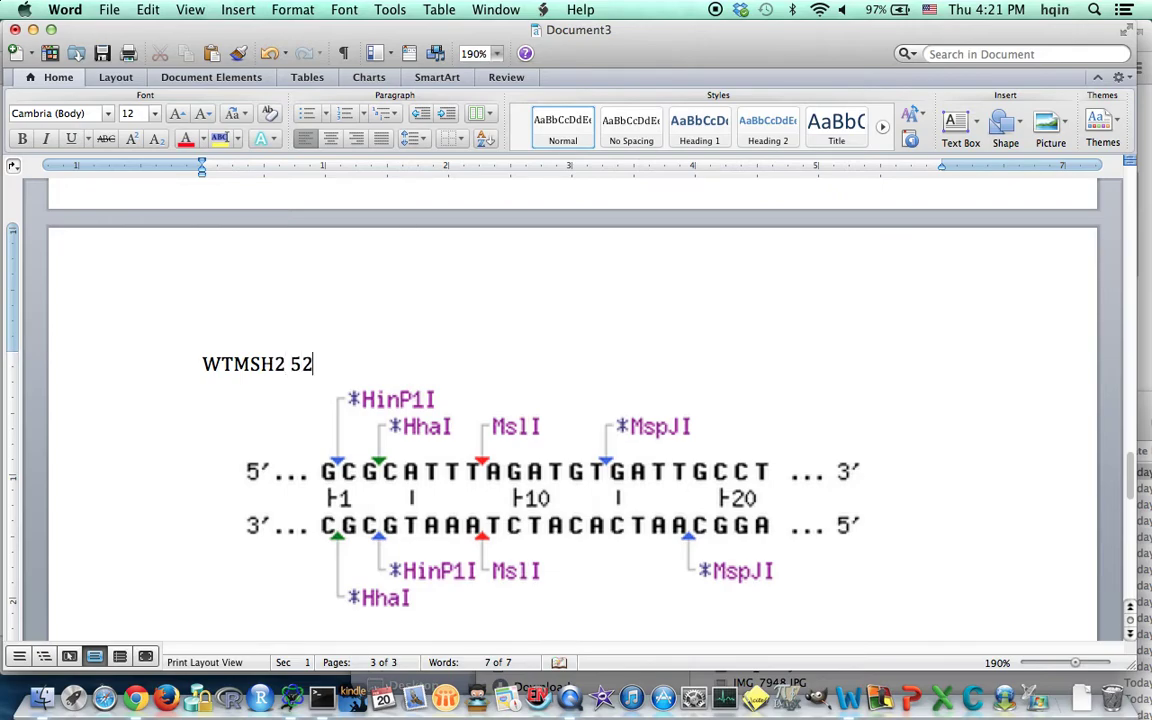
text(38)
click(246, 364)
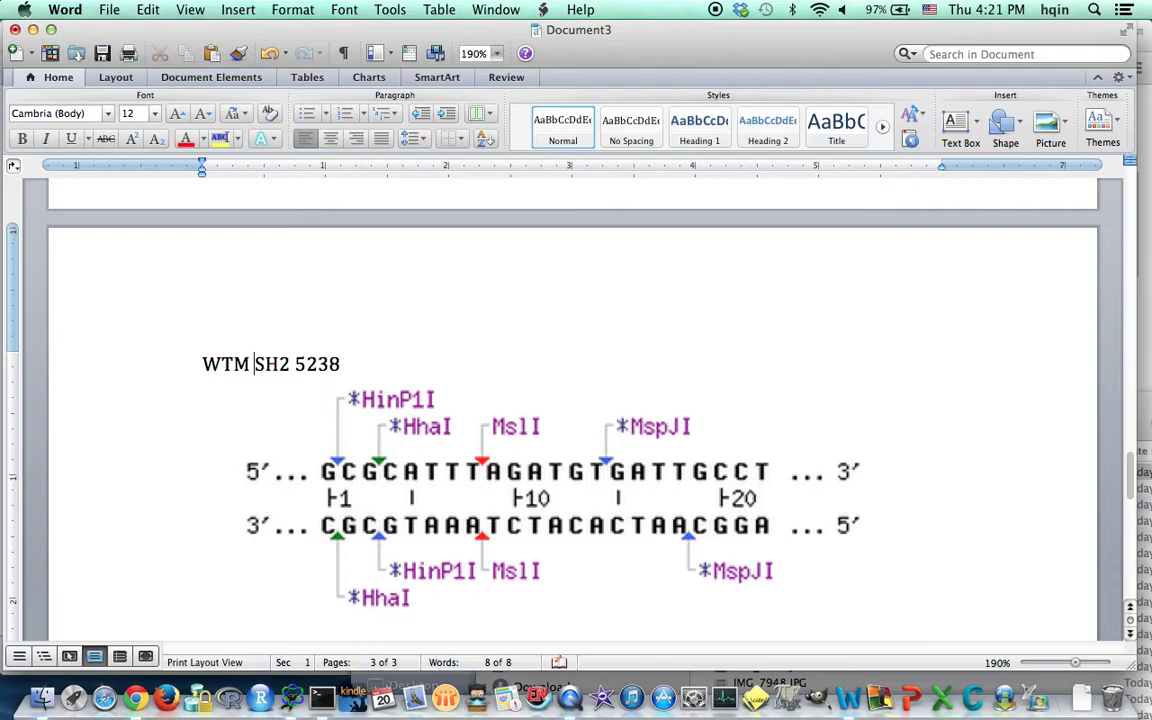
click(226, 364)
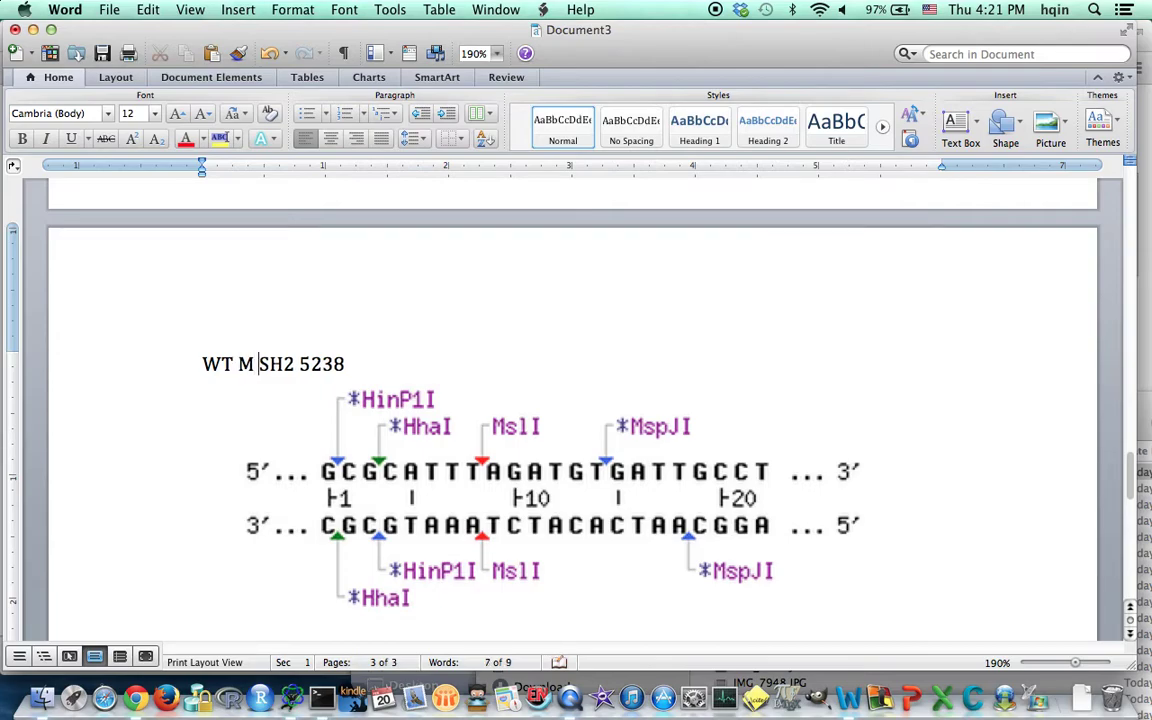
key(BackSpace)
Add the label "AG422, msh2, 5238" on a new line below the wild-type map, followed by an empty line.
click(849, 476)
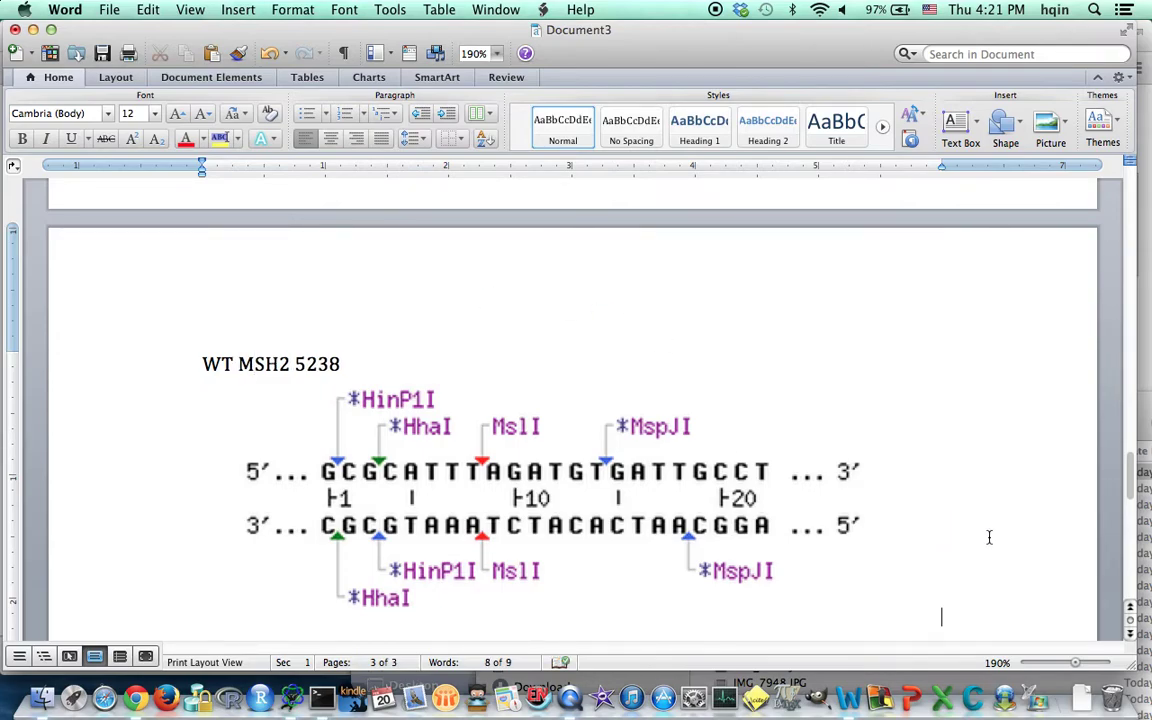
key(Return)
text(A)
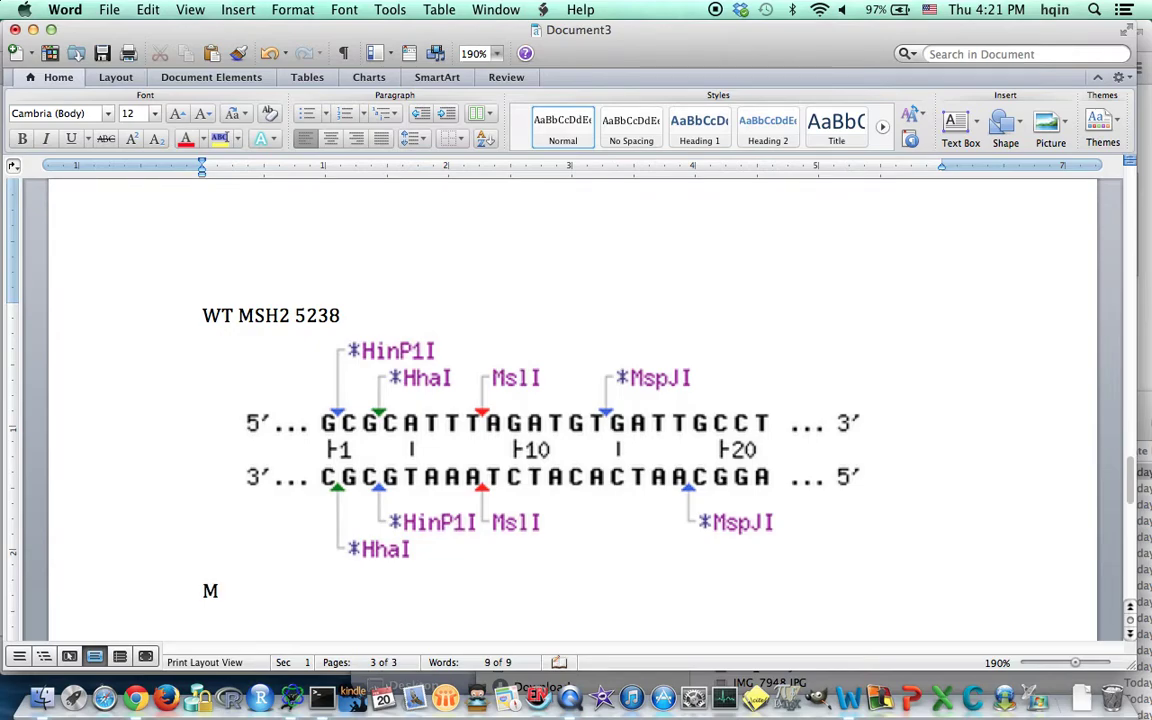
text(G422)
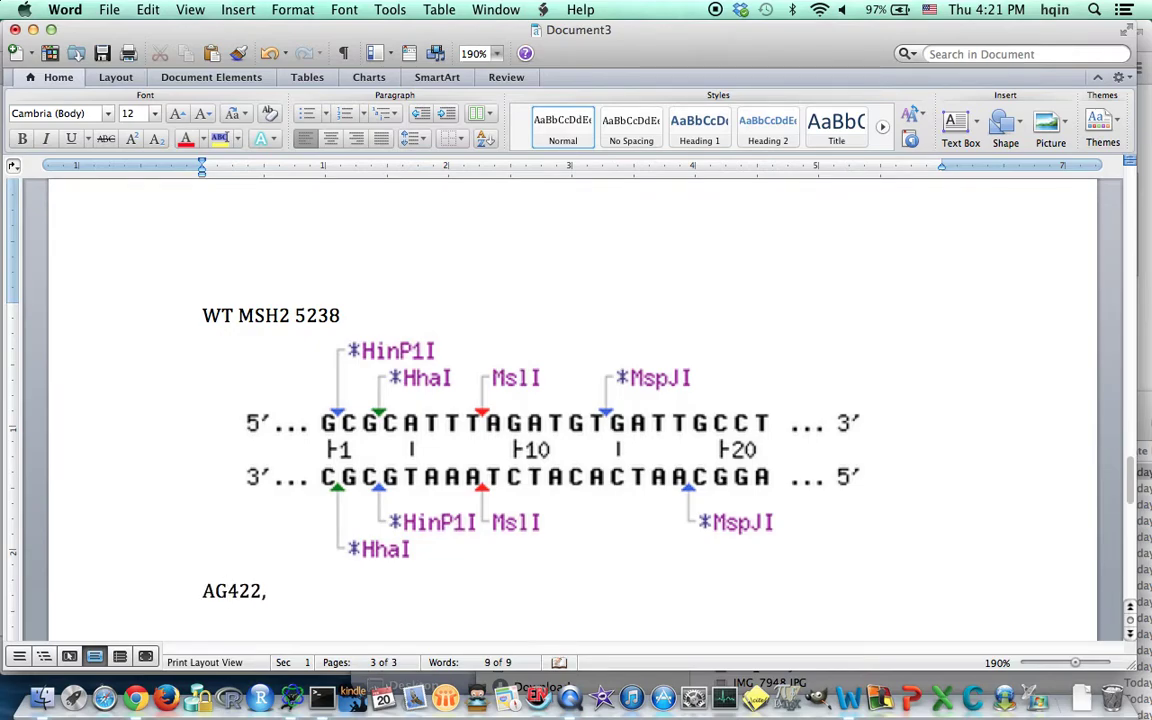
text(, msh2, 5238)
key(Return)
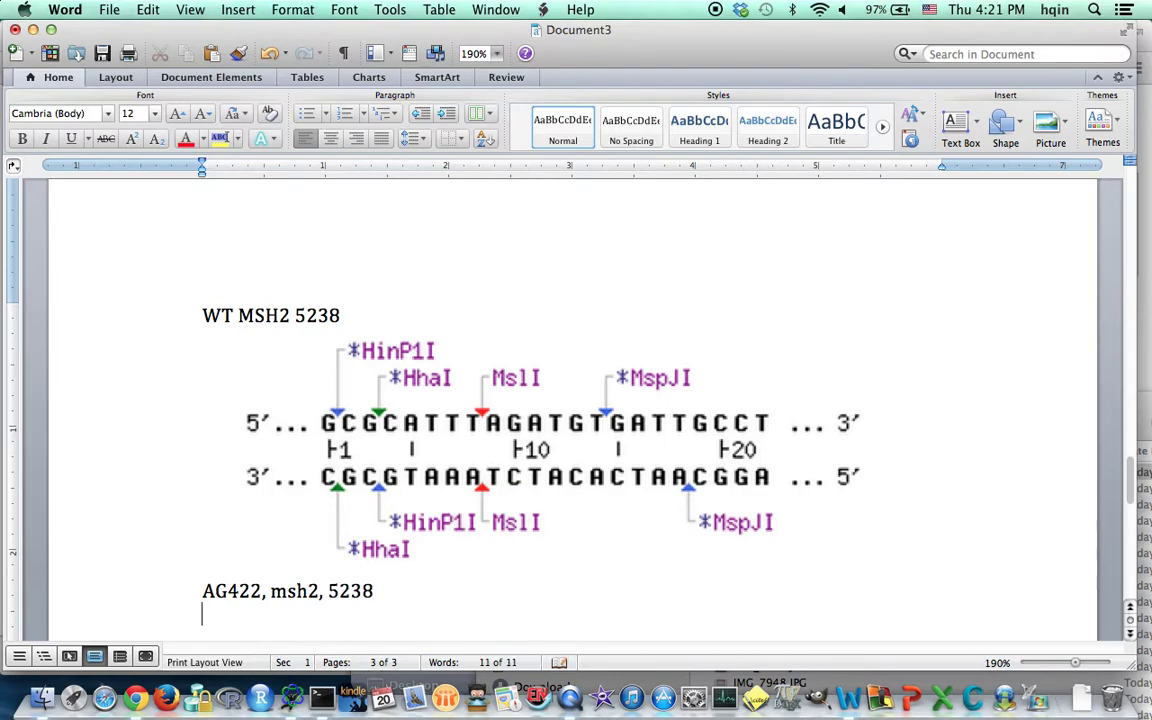
Switch to the ApE alignment and copy the AG422 bases GCGCATTTAAATGTGATTGCC around the mismatch in the 5201 row.
key(super+Tab)
key(super+Tab)
key(super+Tab)
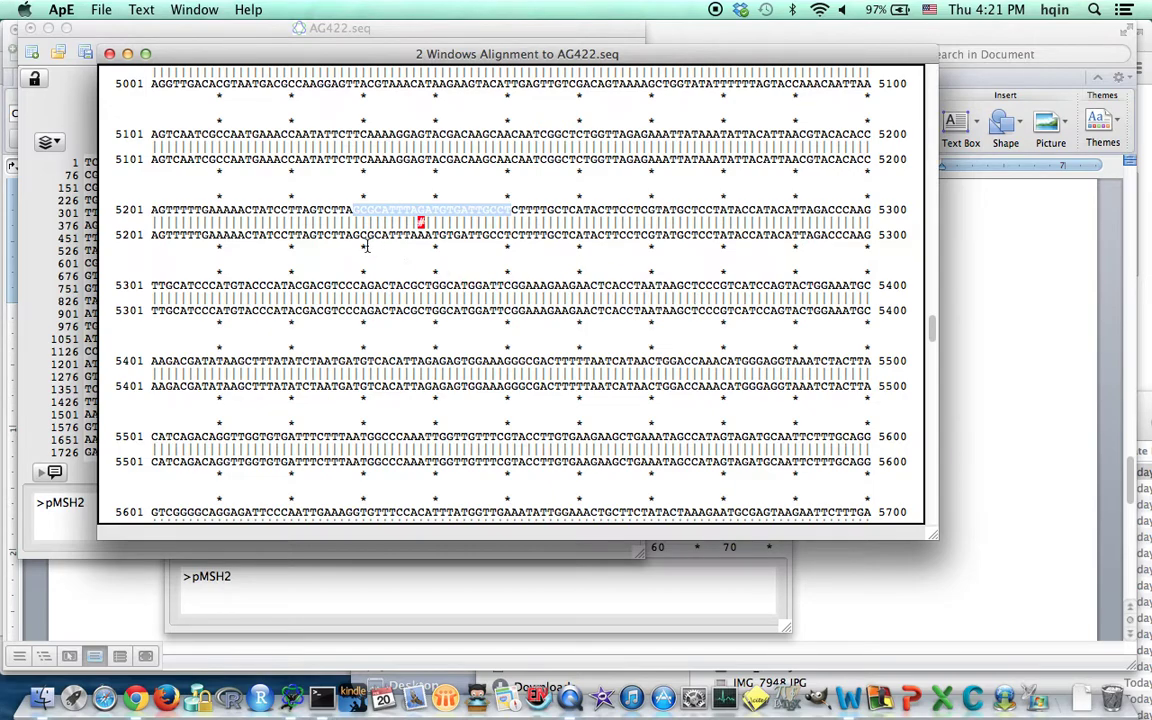
drag(354, 236, 508, 236)
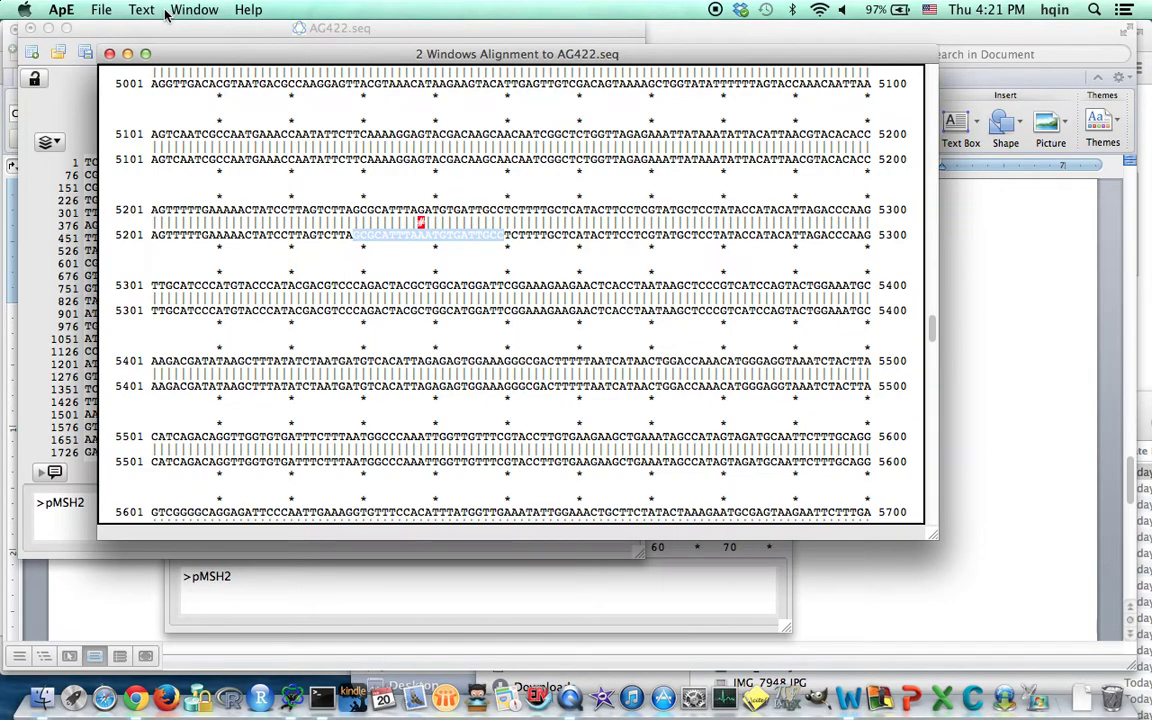
click(130, 10)
click(138, 30)
Return to the NEBcutter entry form in Chrome and replace the wild-type sequence below the FASTA header with the copied AG422 bases.
key(super+Tab)
key(super+Tab)
key(super+Tab)
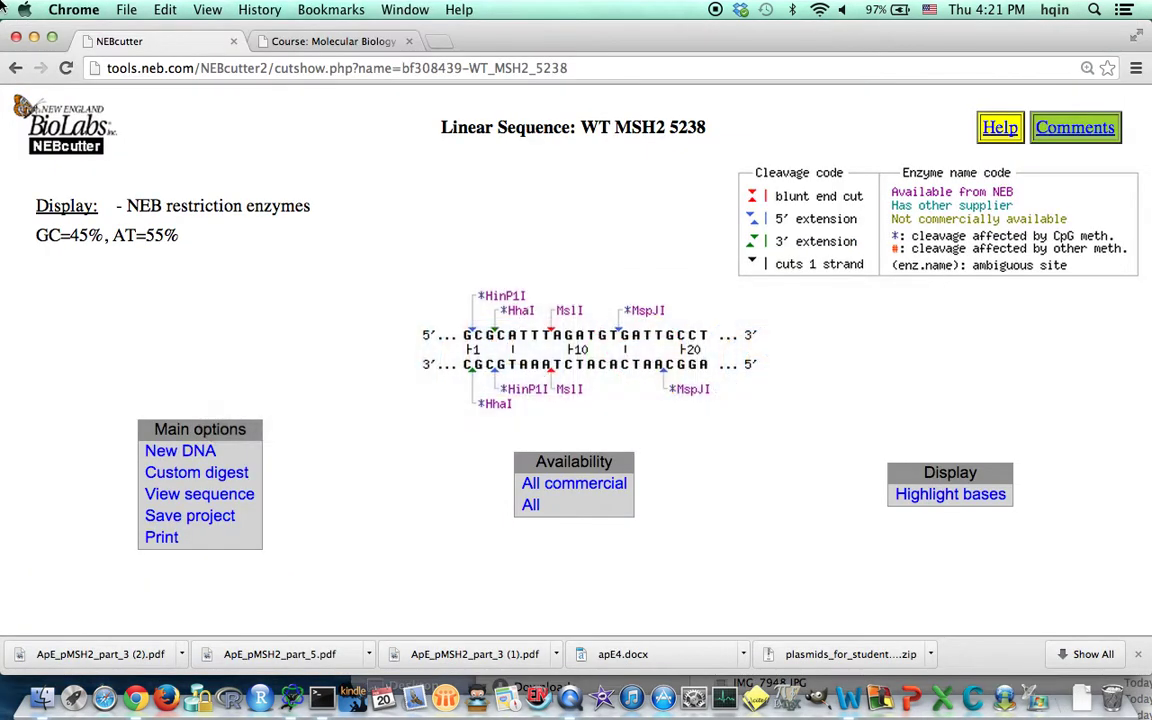
click(15, 68)
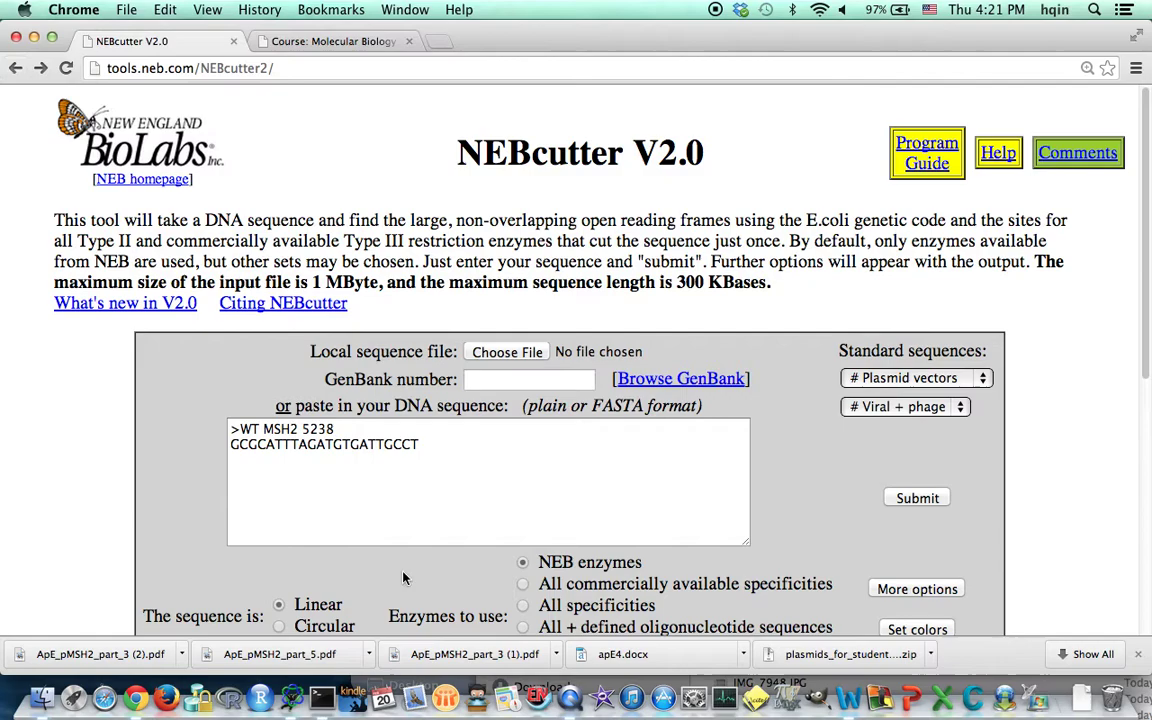
click(281, 456)
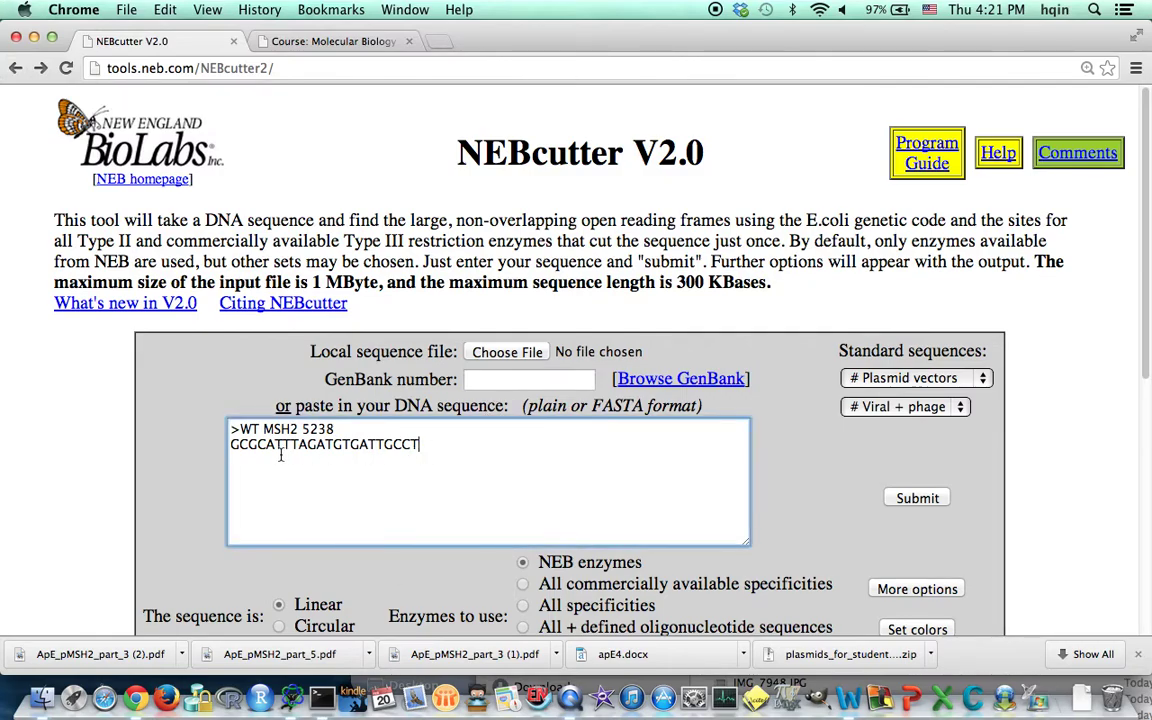
shift+click(229, 440)
key(super+v)
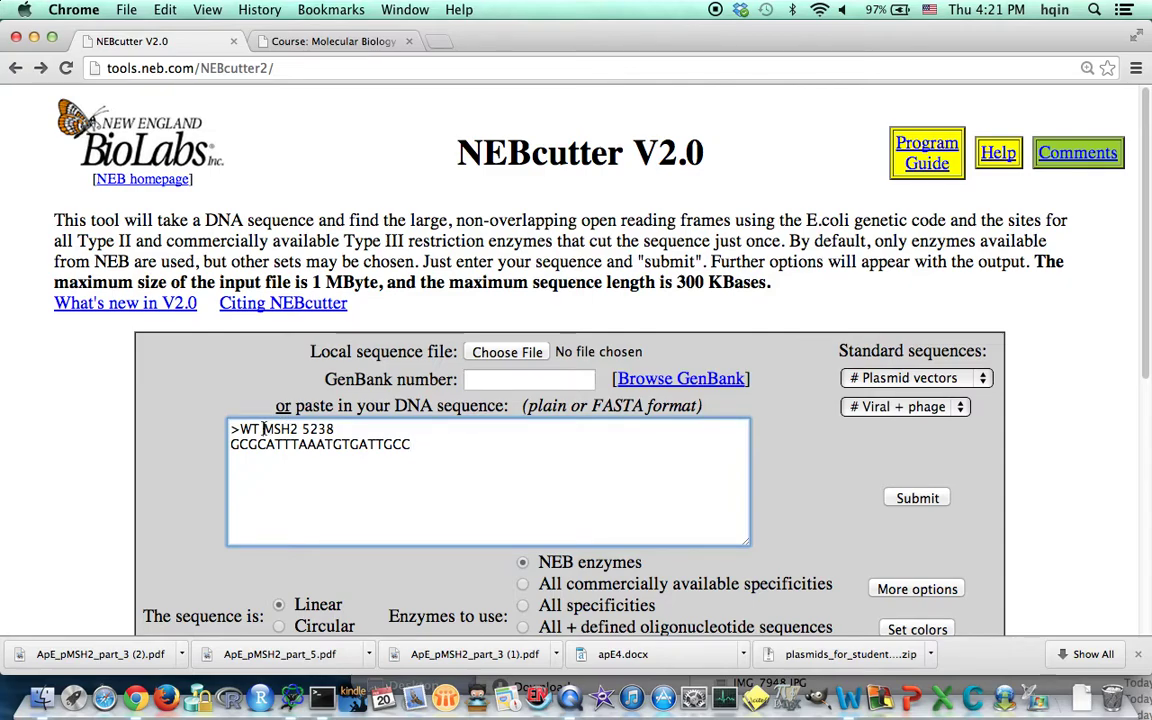
Change the FASTA header to ">AG422 MSH2 5238" and submit the sequence to NEBcutter.
click(263, 428)
key(BackSpace)
key(BackSpace)
key(BackSpace)
text(SC)
key(BackSpace)
key(BackSpace)
text(A)
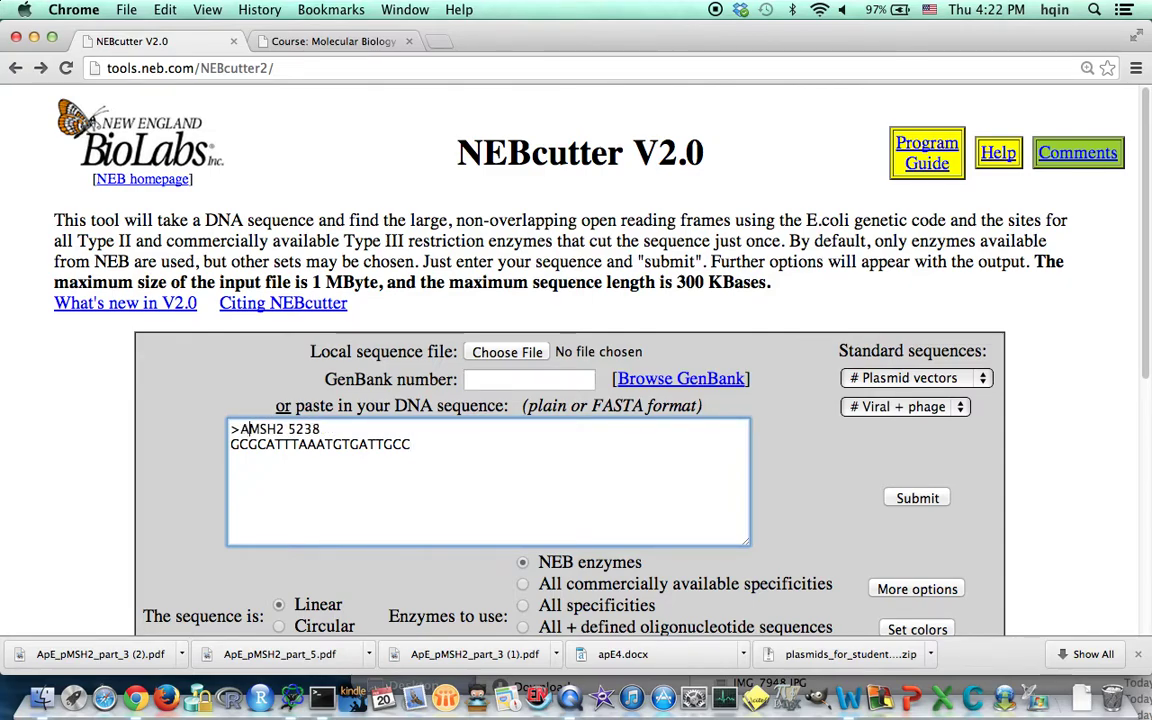
text(G422)
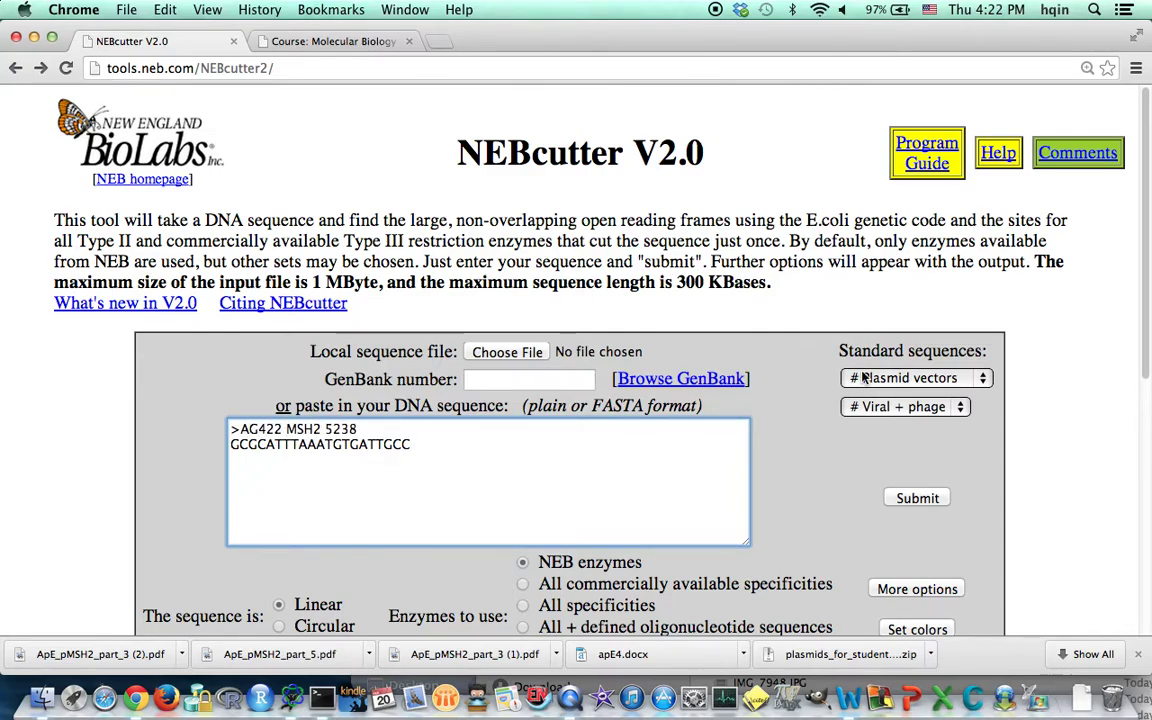
click(918, 498)
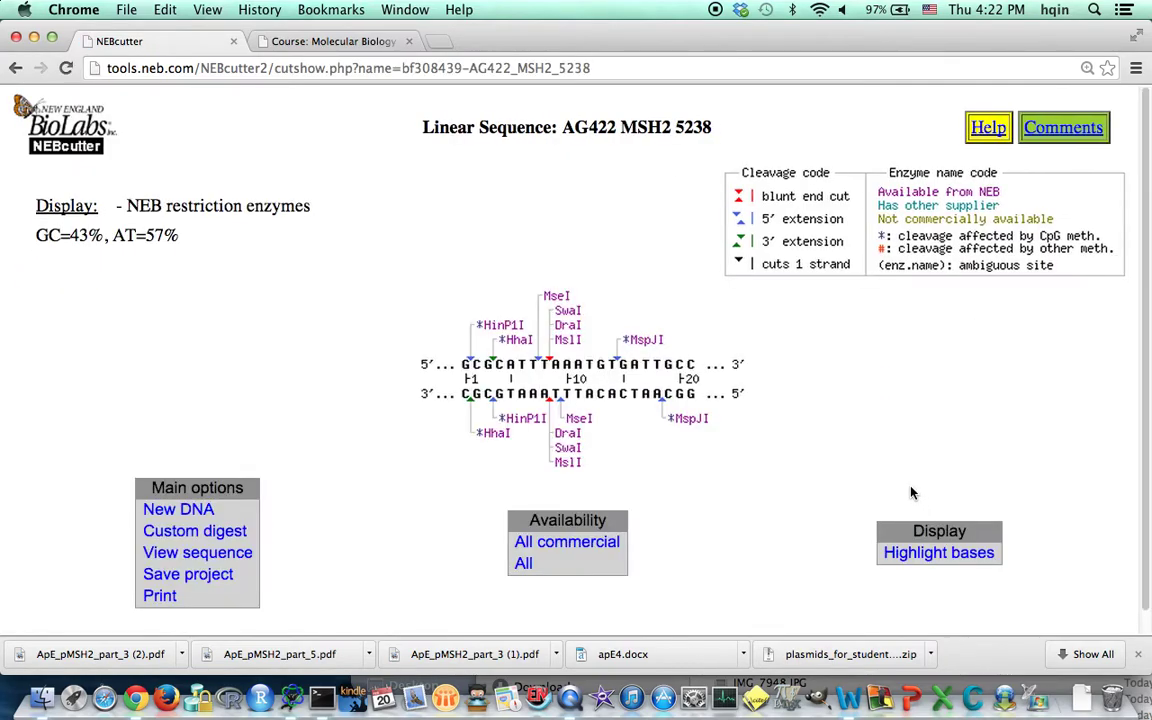
Take a screenshot of the AG422 MSH2 restriction map and set the Word document's zoom to 100%.
mouse_move(566, 311)
drag(398, 283, 786, 495)
key(super+Tab)
key(super+Tab)
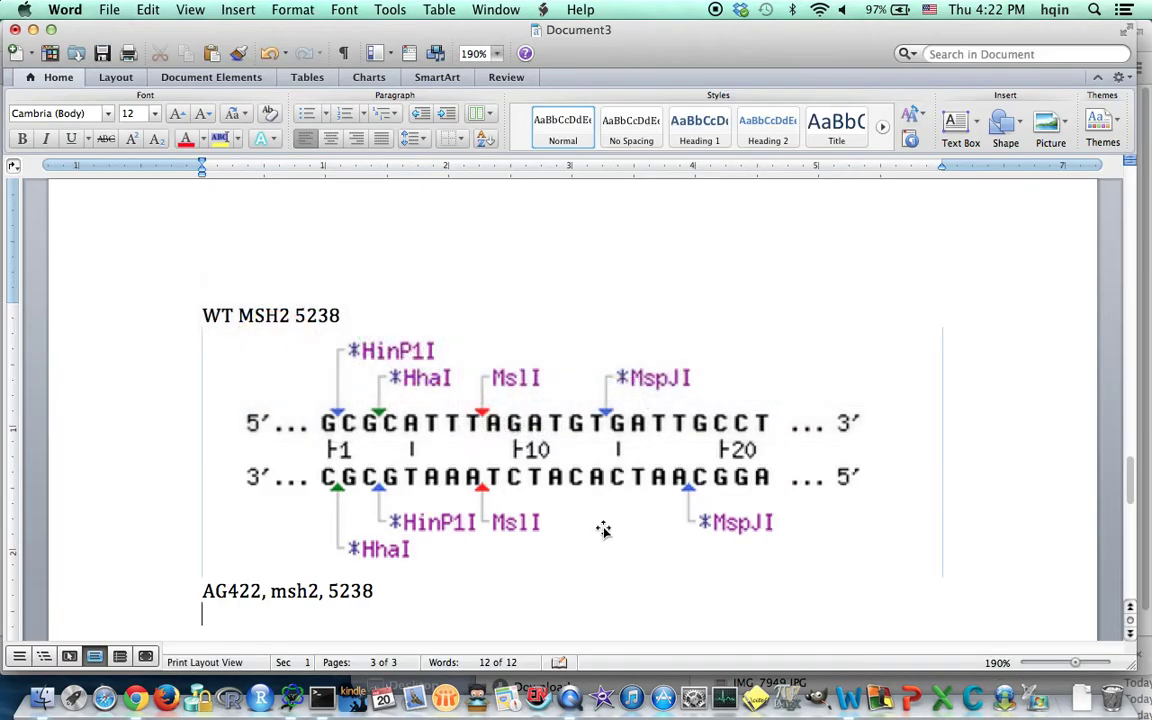
click(497, 55)
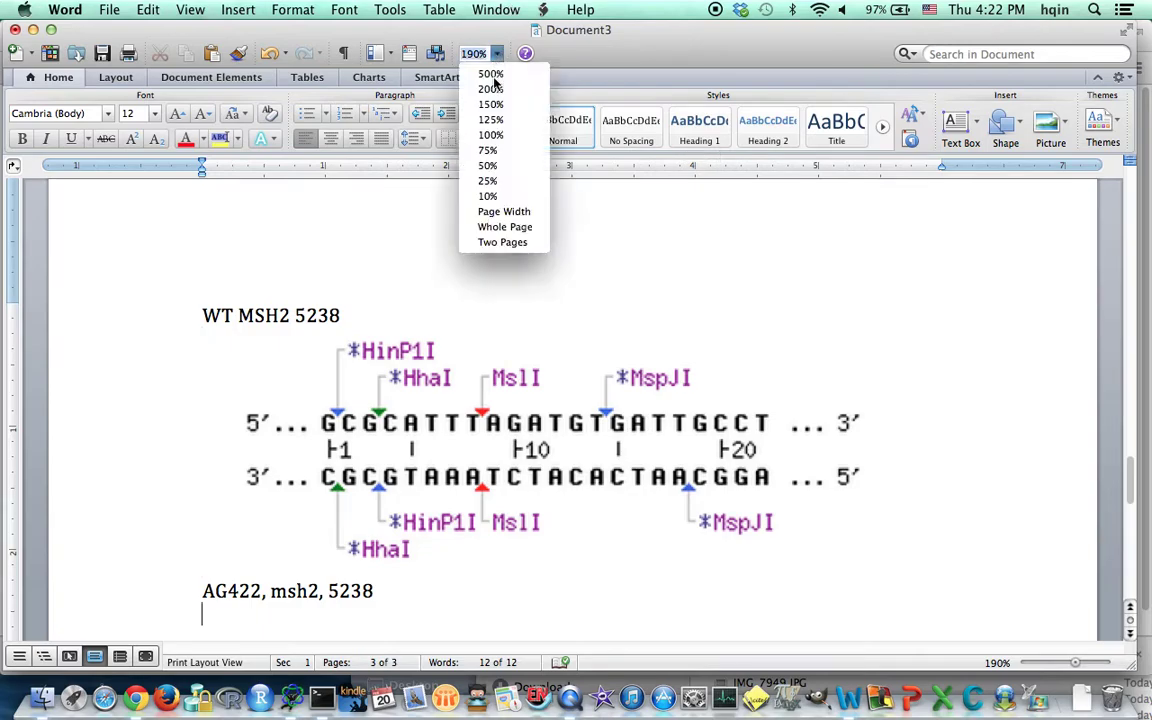
click(492, 134)
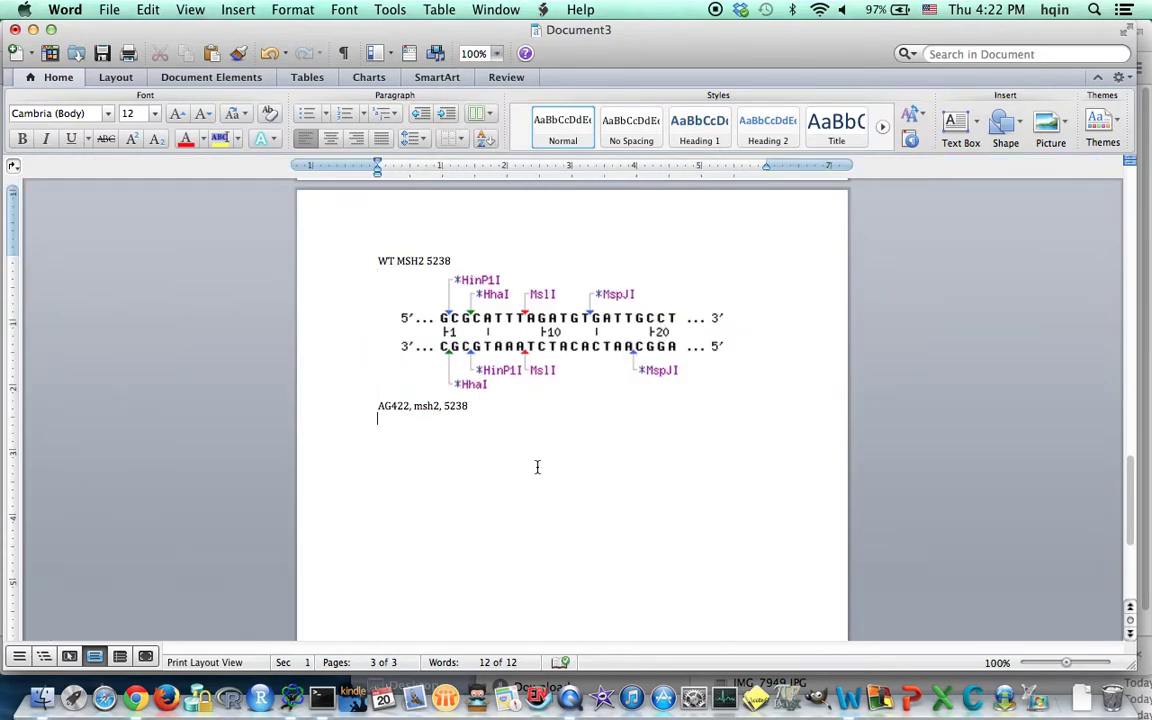
Insert the newest screenshot from the Desktop folder in Finder into the Word document below the "AG422, msh2, 5238" label.
key(super+Tab)
key(super+Tab)
key(super+Tab)
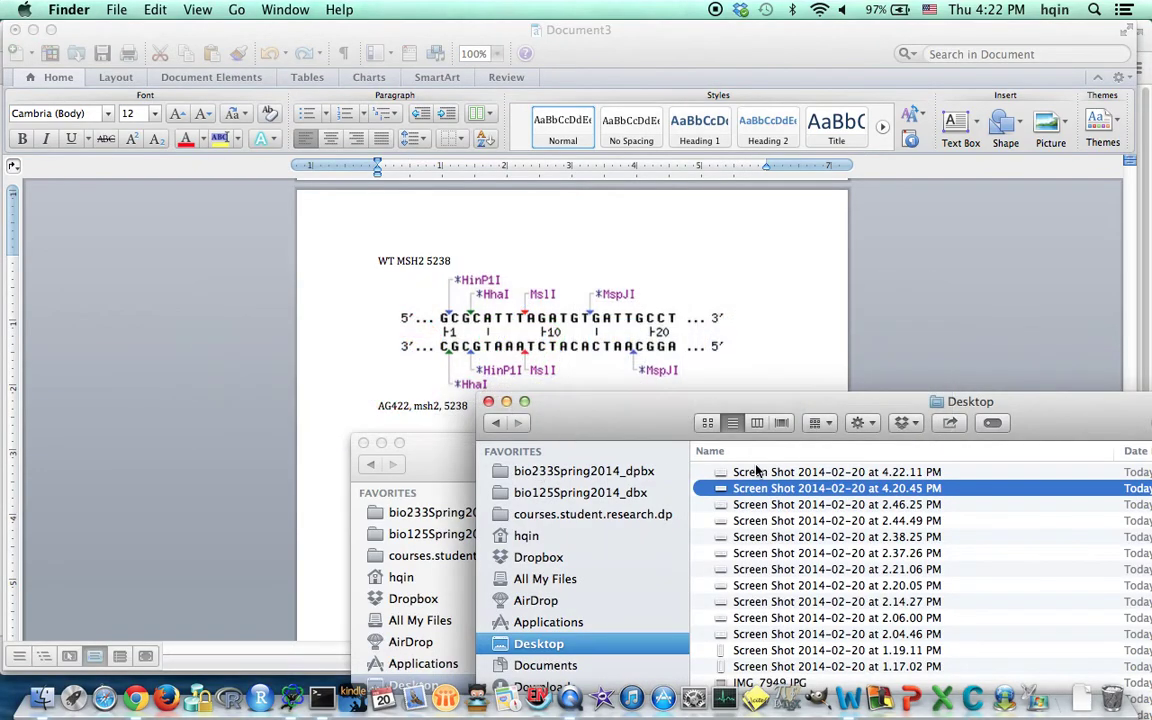
drag(757, 471, 445, 420)
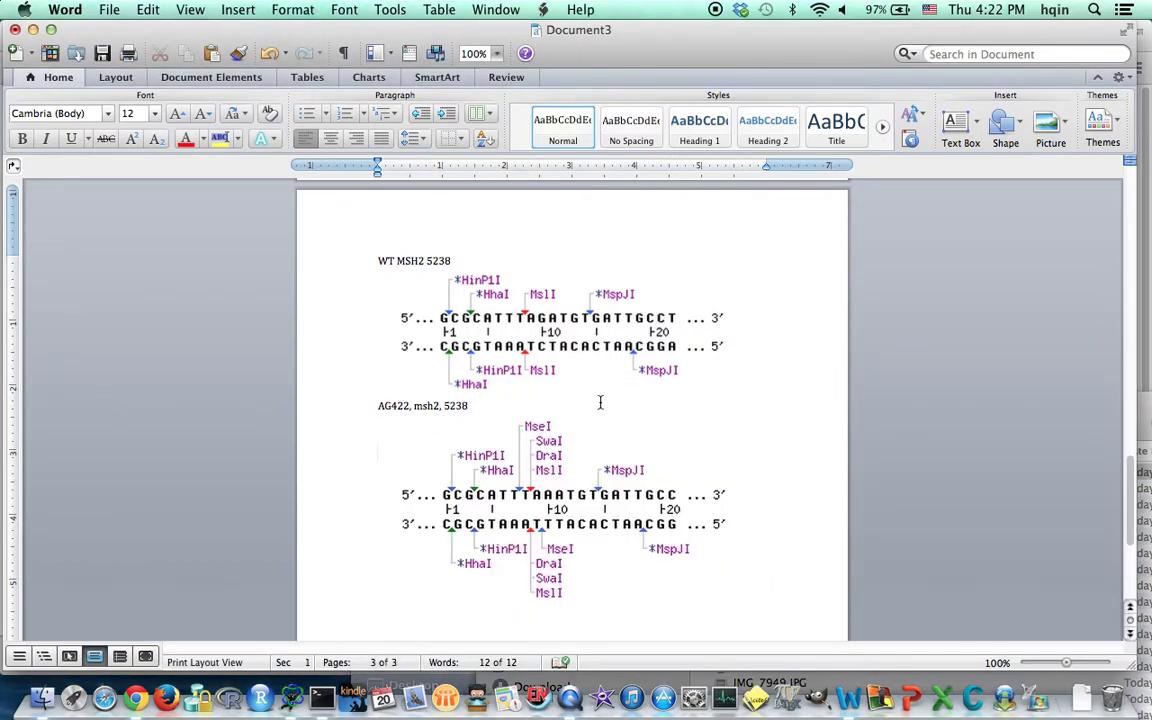
Switch to the ApE alignment and examine the mismatched base and its neighbouring bases in both sequences of the 5201 row.
key(super+Tab)
key(super+Tab)
key(super+Tab)
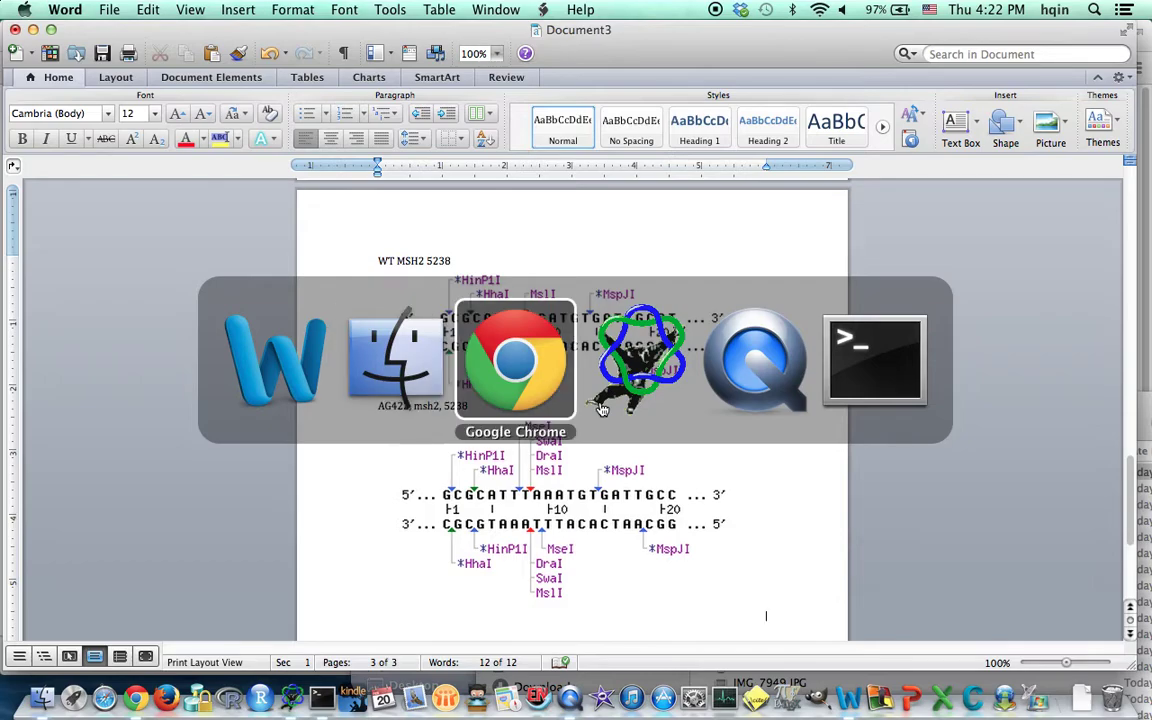
click(425, 248)
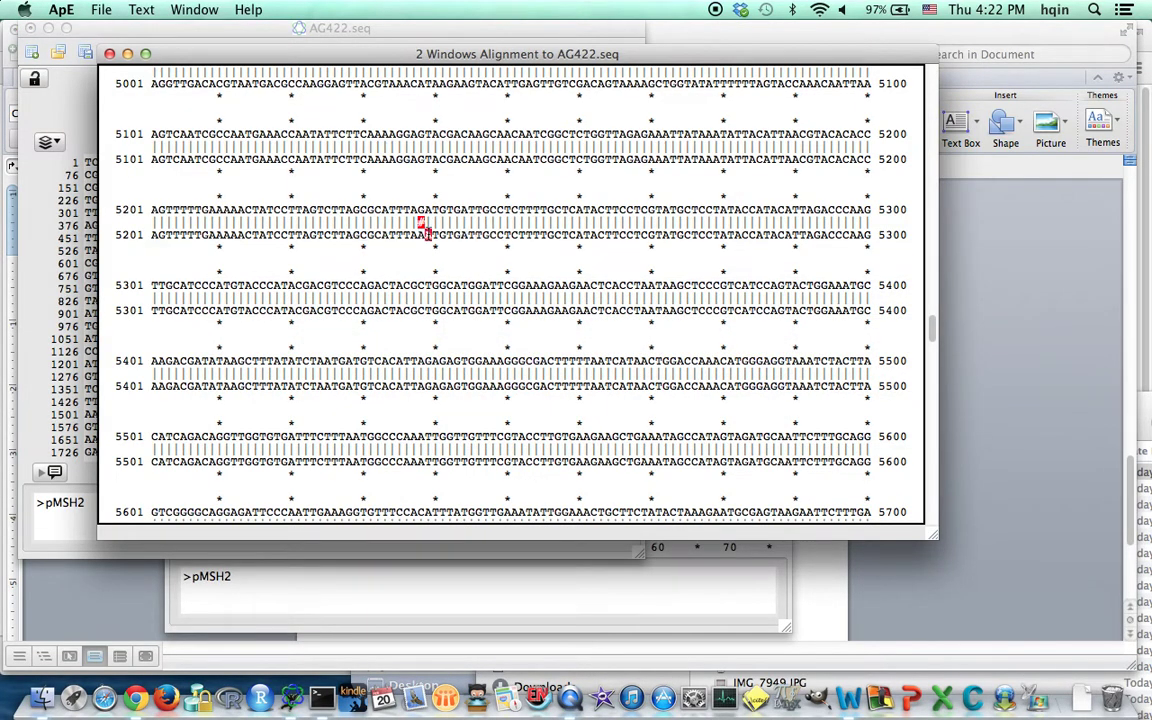
click(413, 212)
click(421, 212)
click(422, 236)
drag(397, 237, 406, 237)
click(440, 237)
click(421, 236)
Return to the Word document and add the enzyme name "SwaI" in bold below the AG422 restriction map.
key(super+Tab)
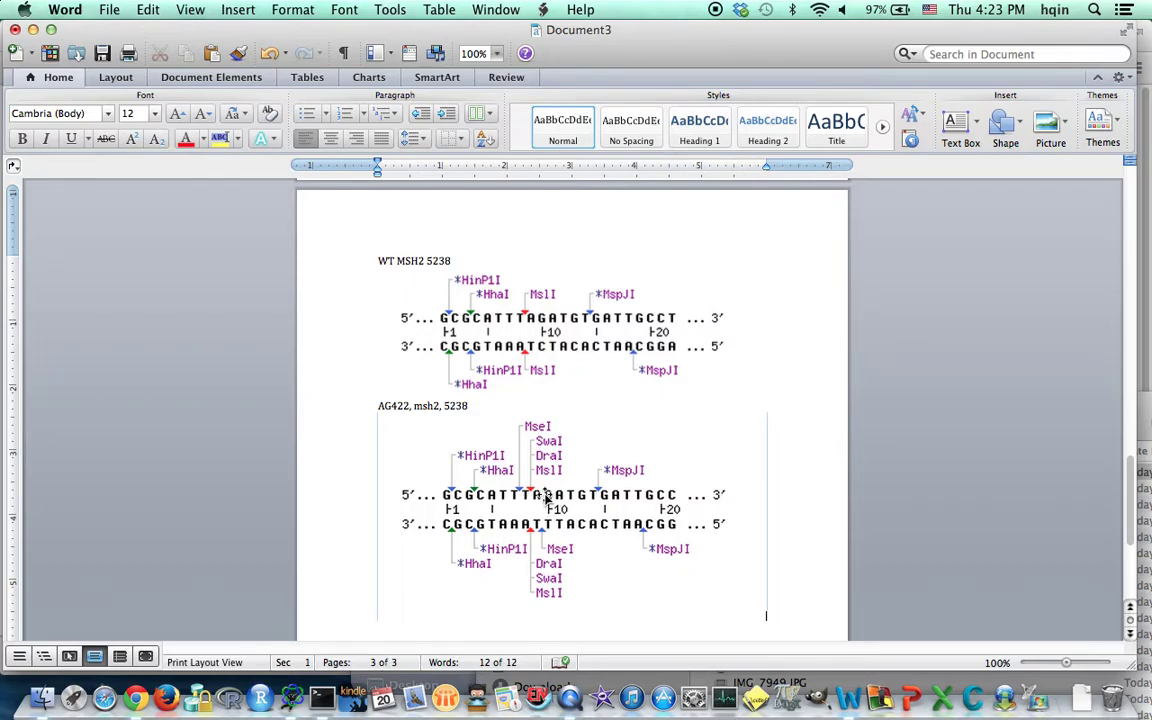
click(547, 388)
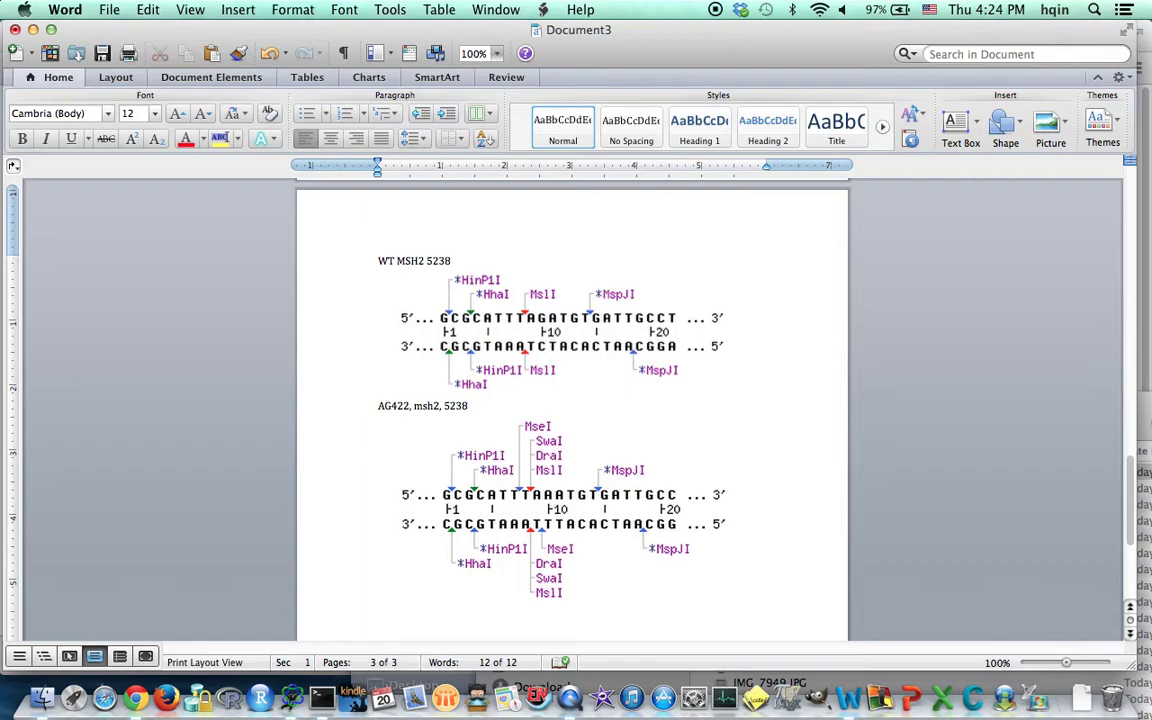
text(W)
scroll(572, 400, down, 1)
key(shift+Up)
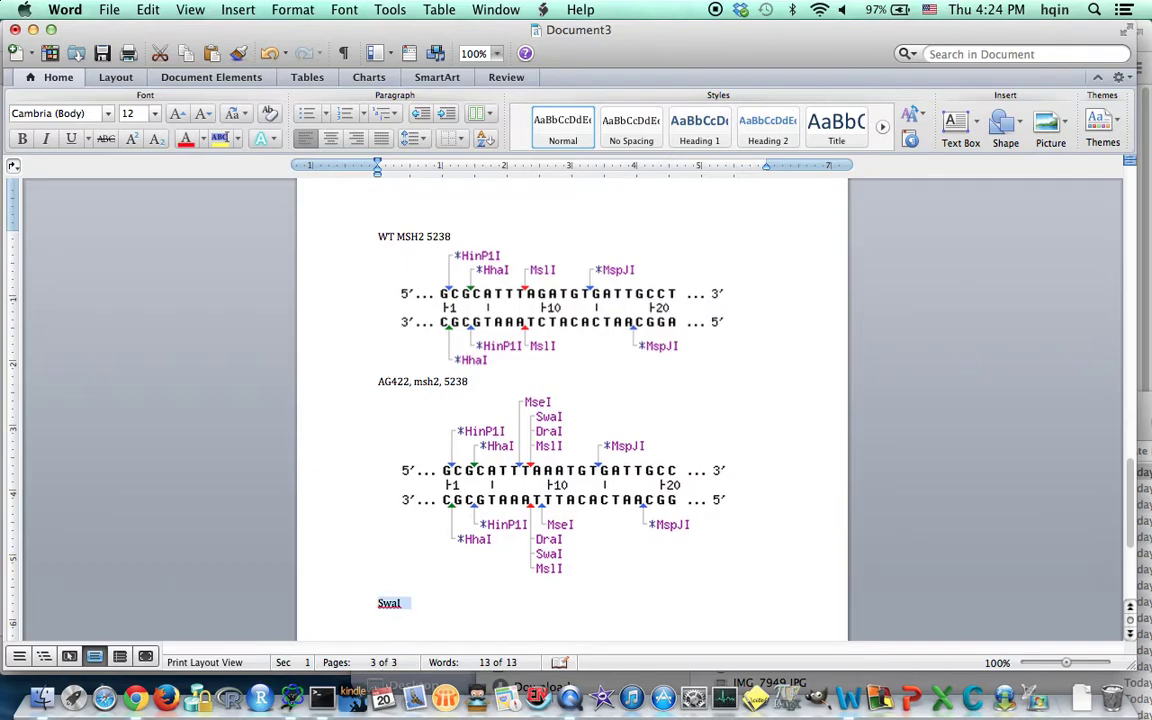
key(super+b)
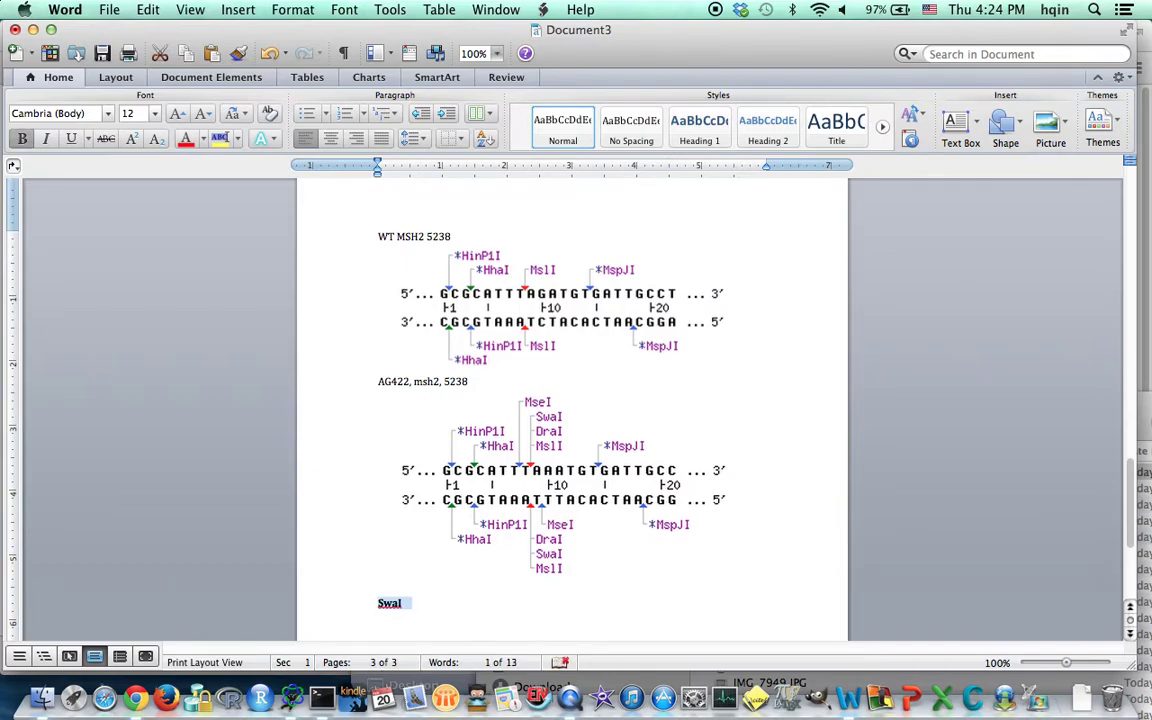
Switch to Chrome and search the web for "NEB enzyme swaI" in place of the course page.
key(super+Tab)
key(super+Tab)
key(super+Tab)
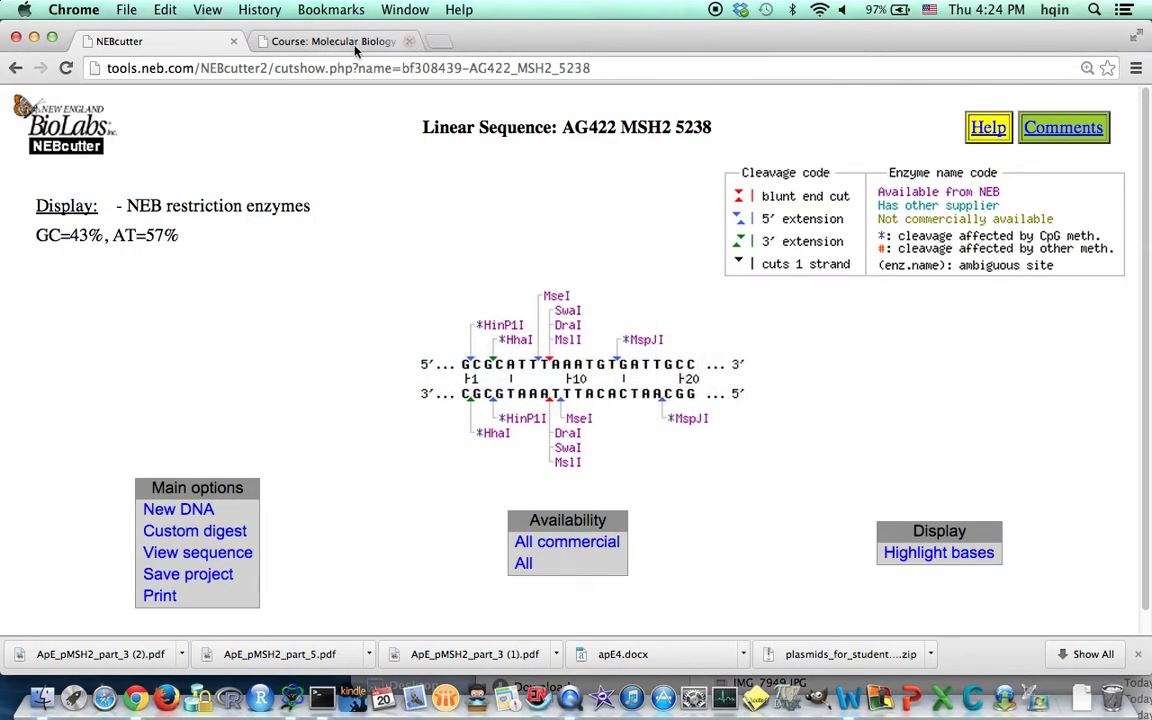
click(340, 41)
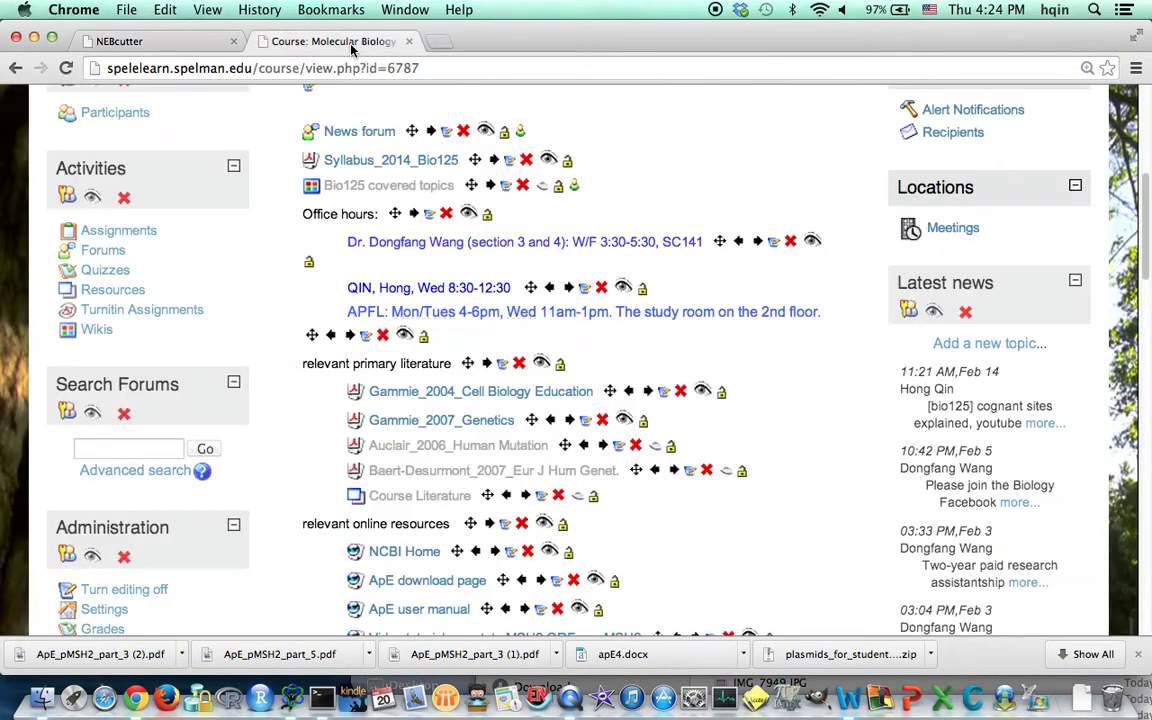
click(316, 66)
text(N)
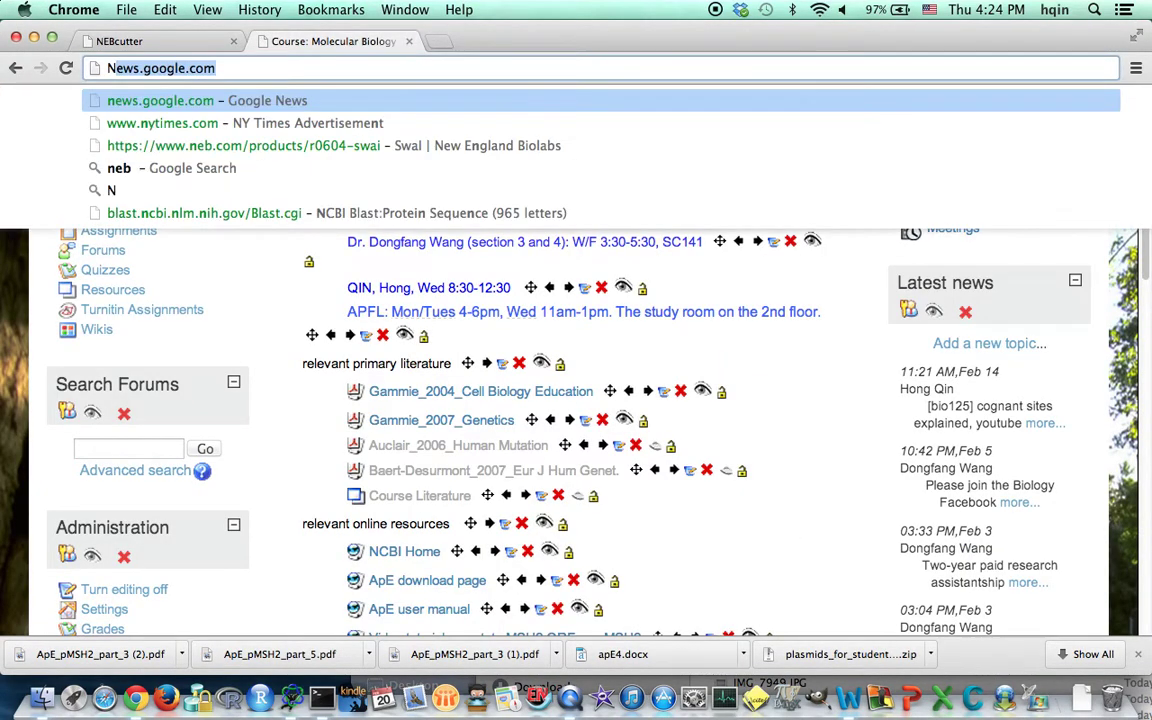
key(BackSpace)
text(EB )
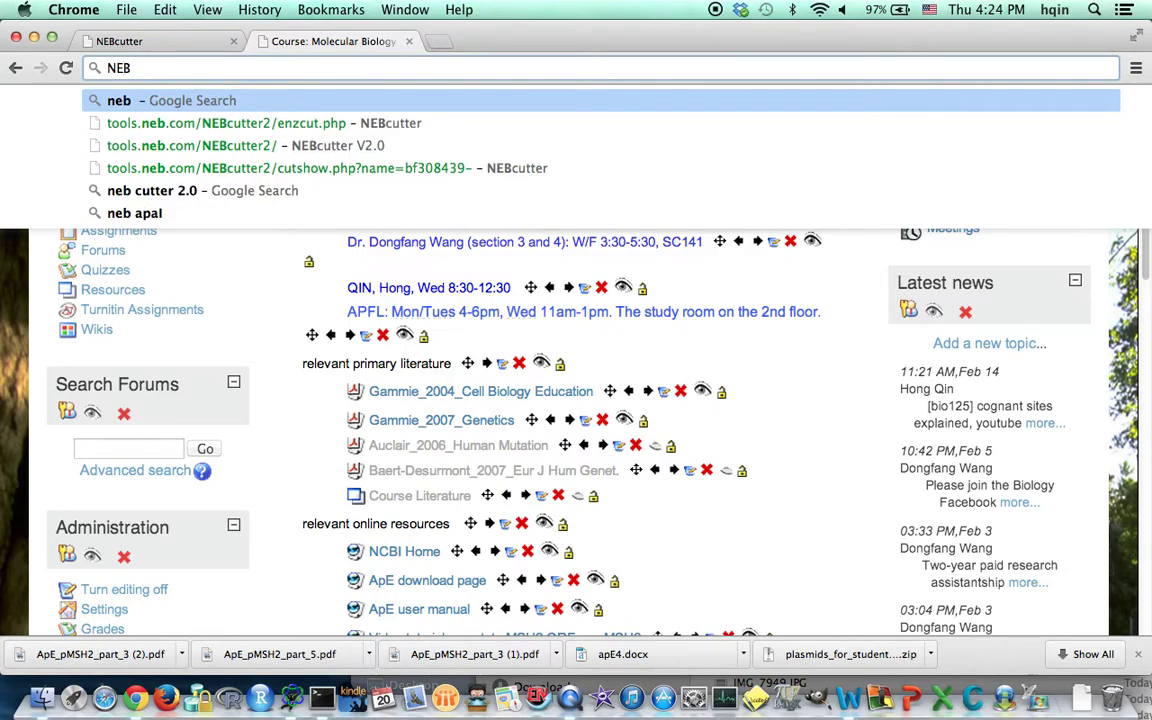
text(enzyme swal)
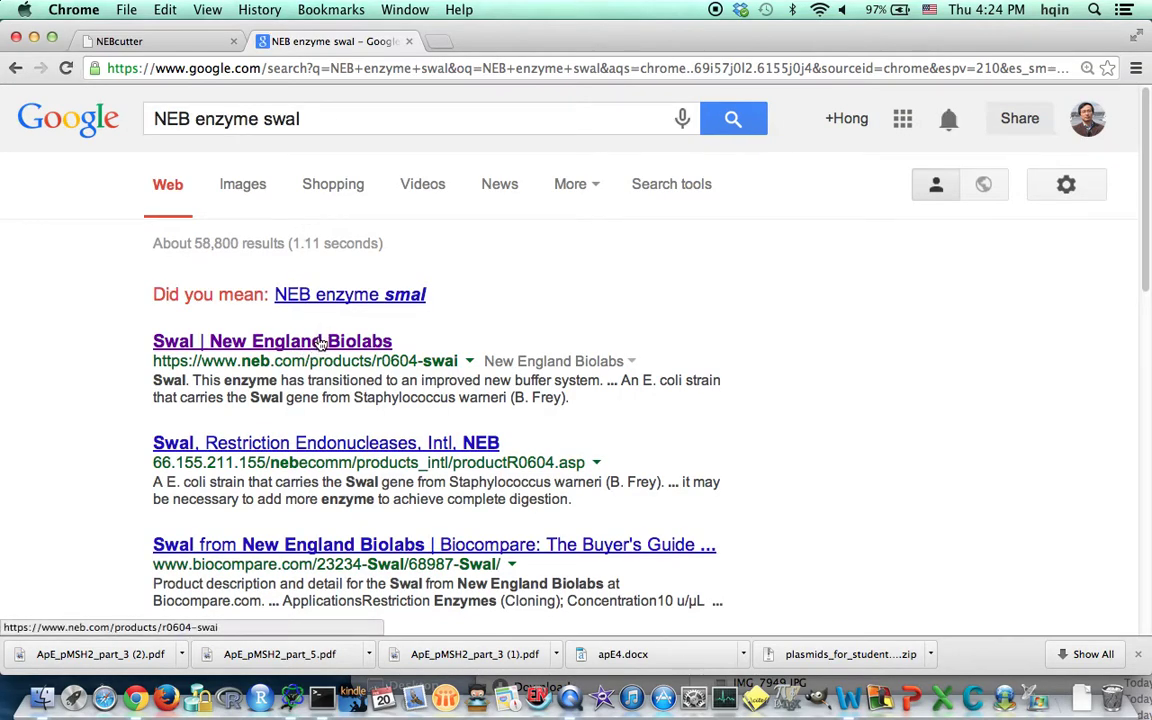
Open the New England Biolabs SwaI product page and compare its recognition site with the AG422 map in the Word document.
click(320, 343)
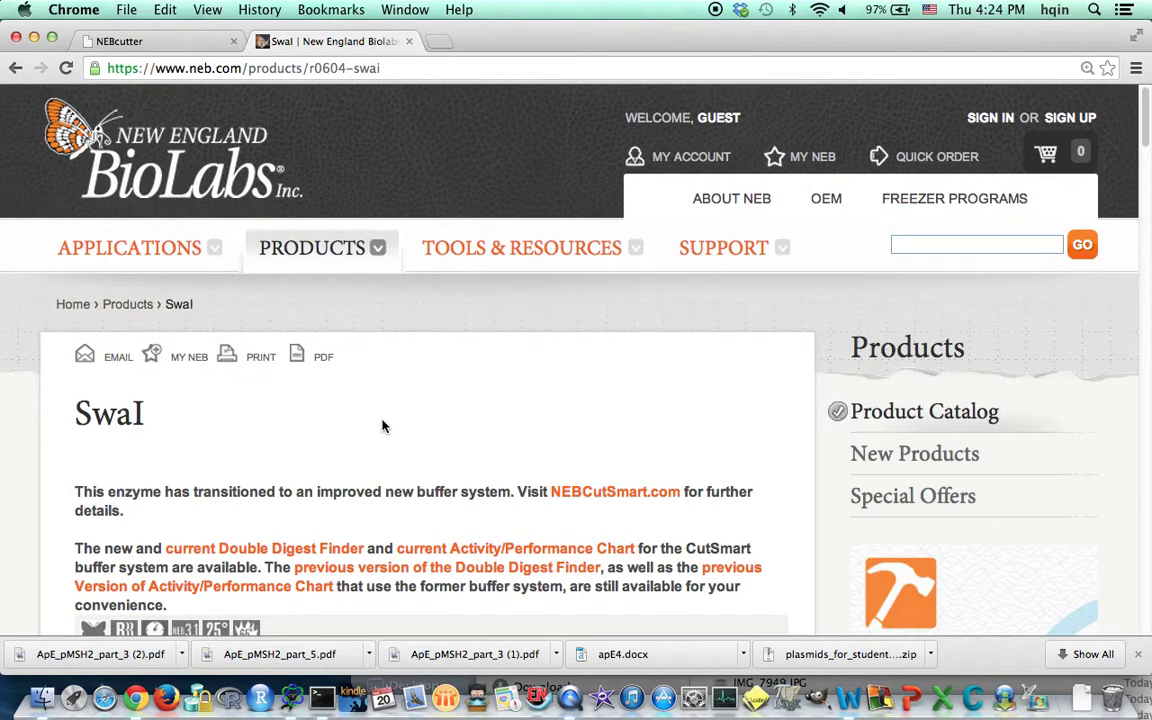
scroll(382, 427, down, 4)
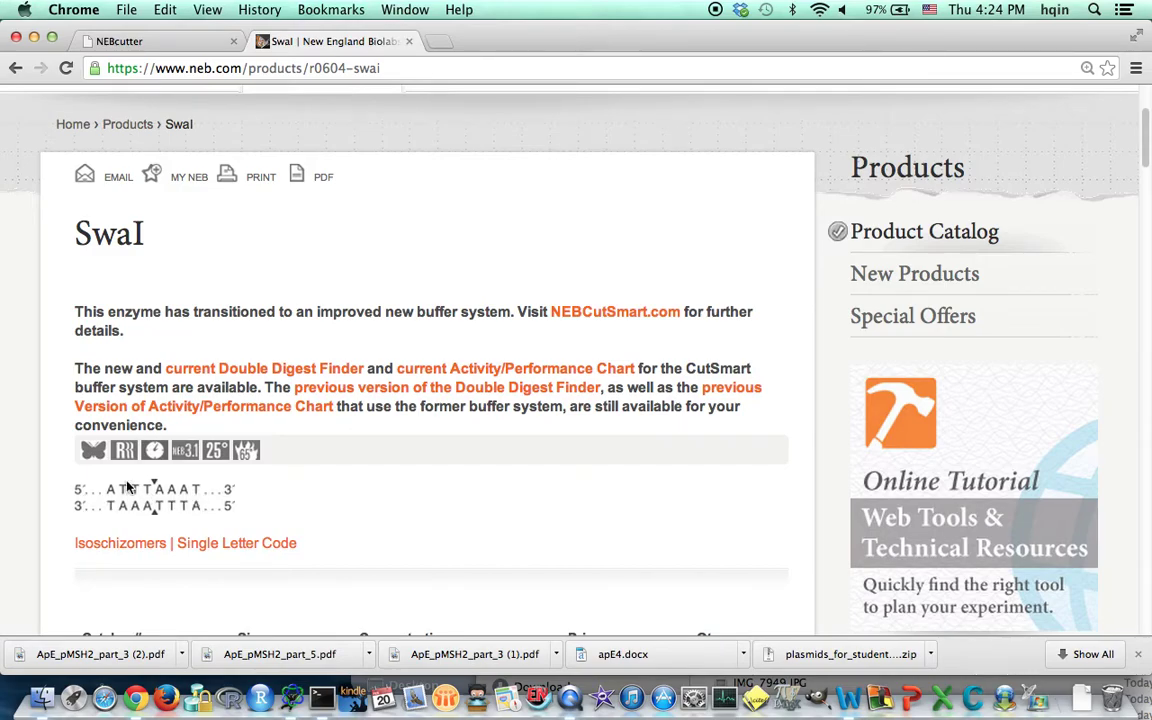
key(super+Tab)
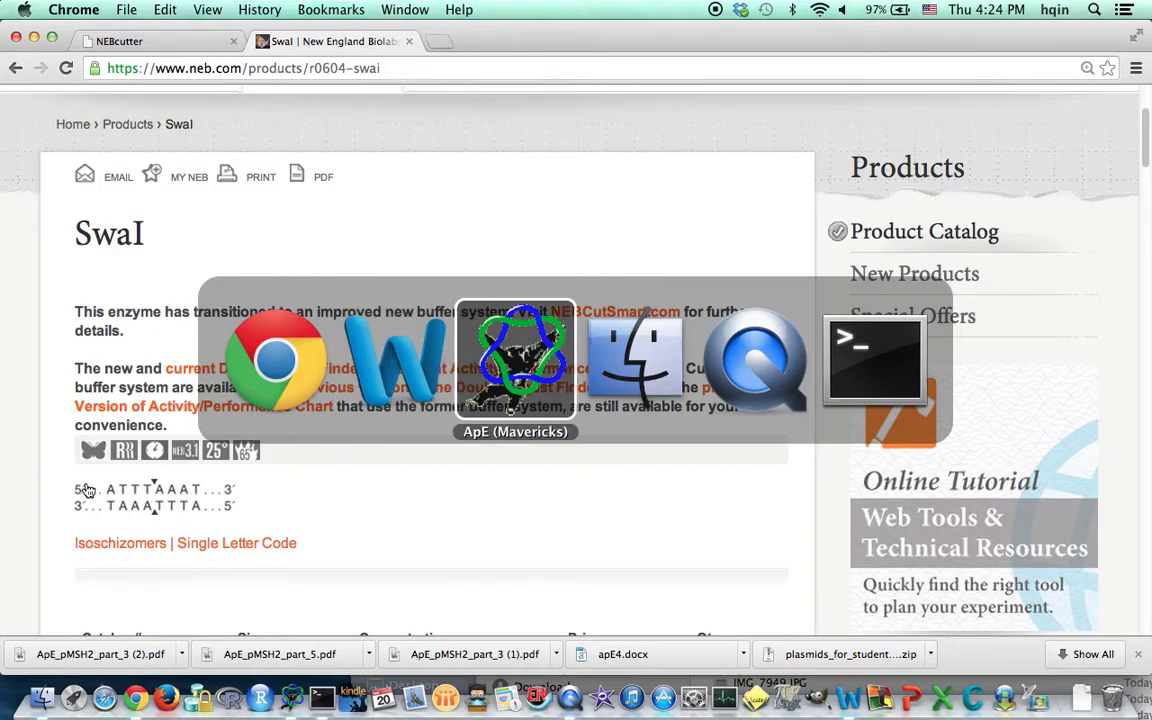
key(super+Tab)
key(super+Tab)
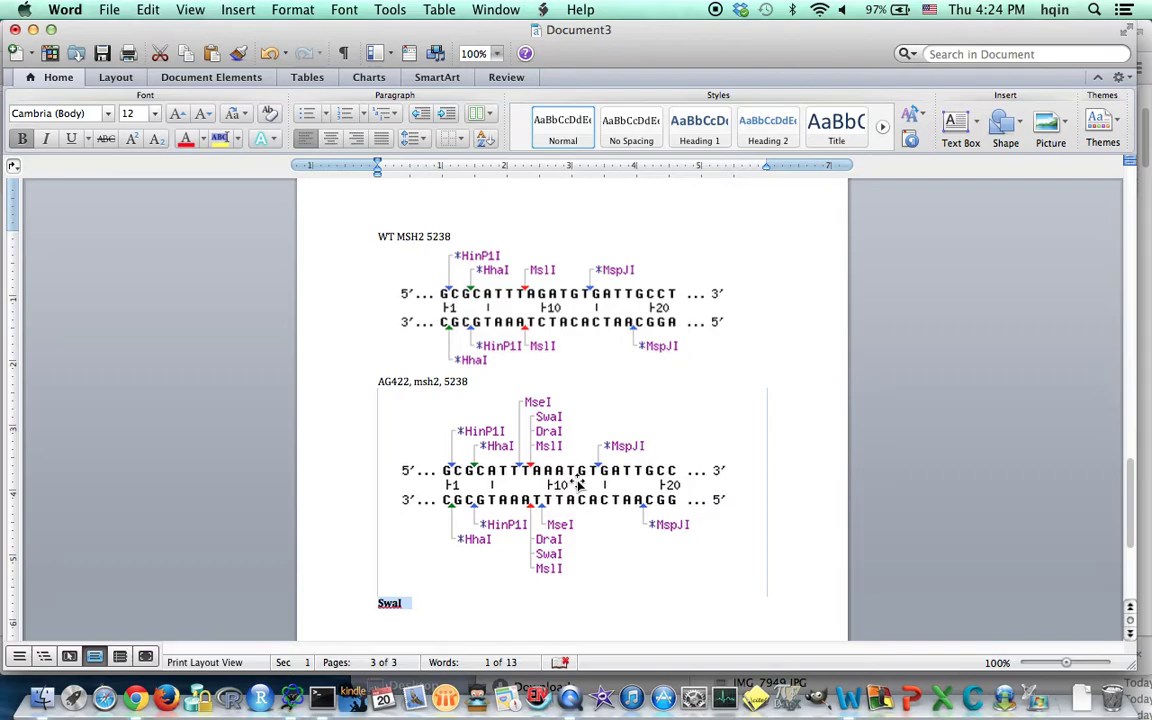
key(super+Tab)
key(super+Tab)
key(super+Tab)
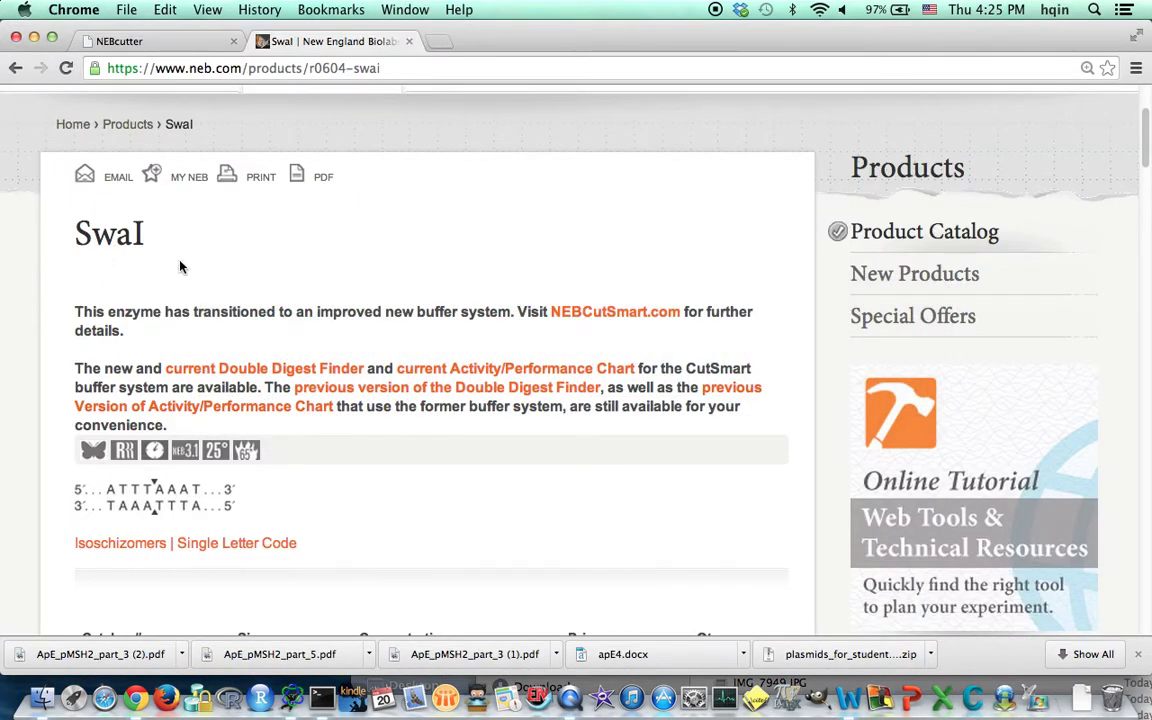
key(super+Tab)
key(super+Tab)
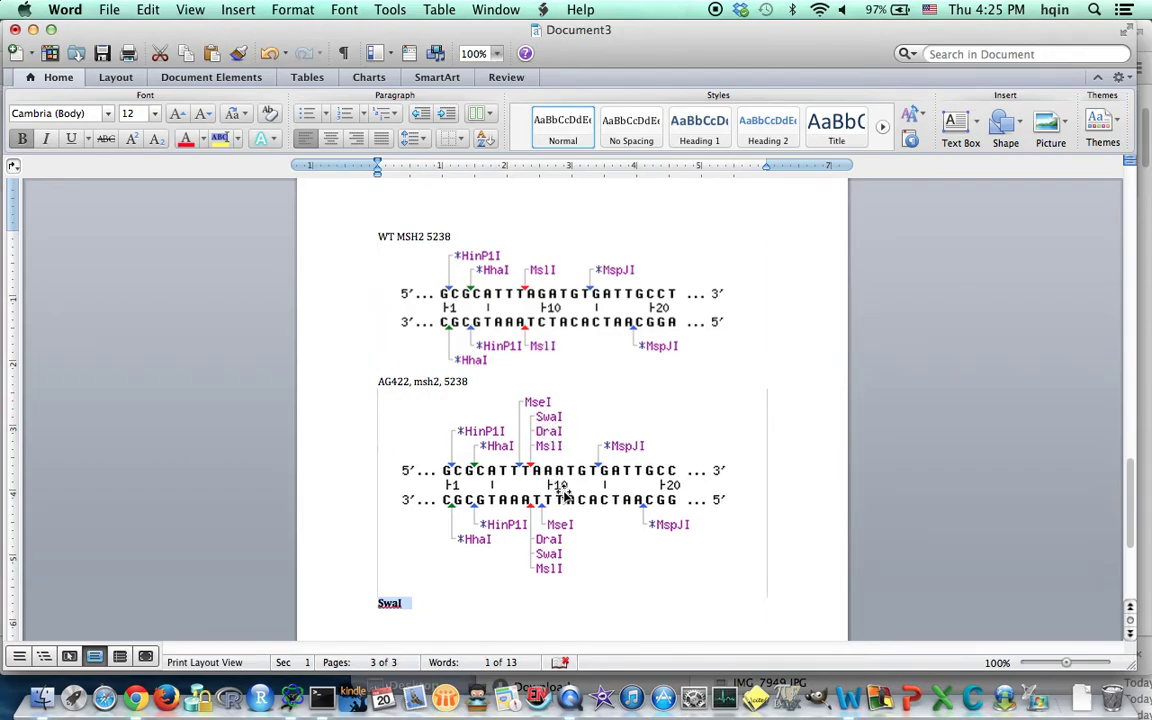
click(486, 615)
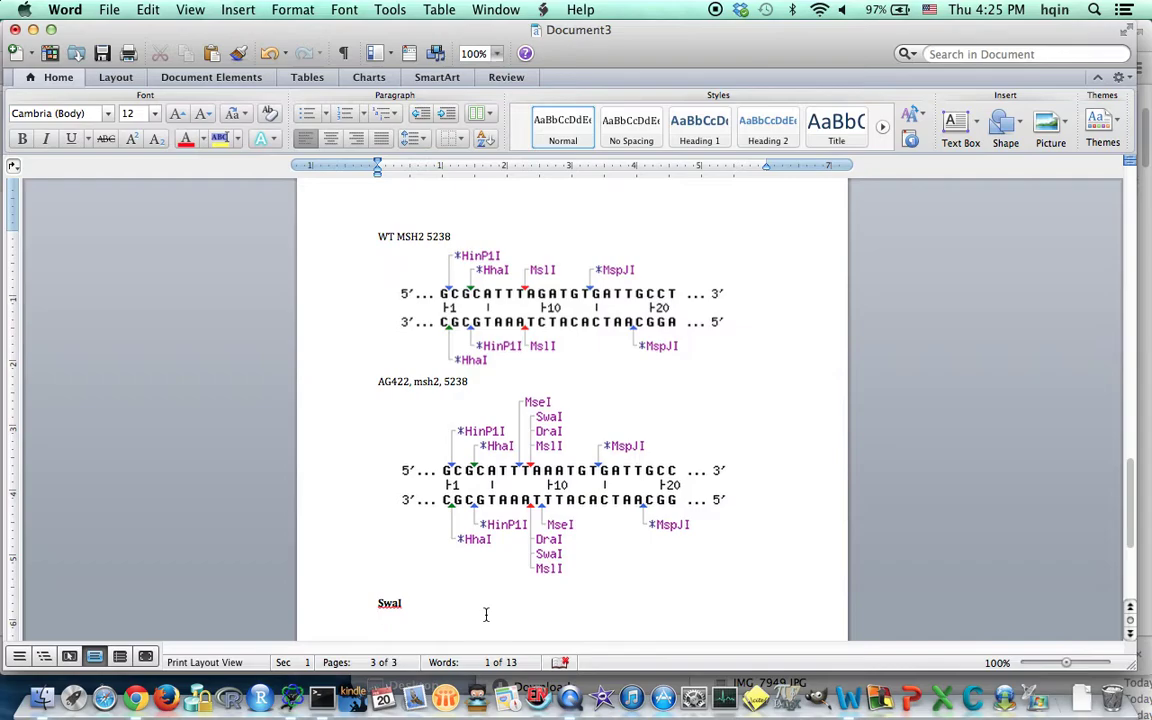